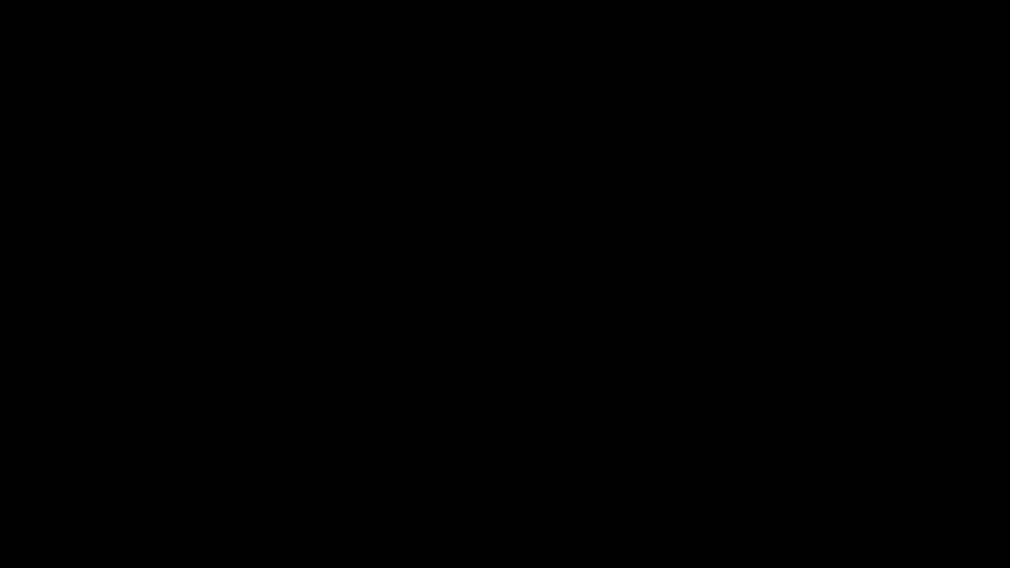
Apply the wine stream's rotation so it pours from the bottle neck, and add a layer mask to it
scroll(591, 307, "down", 5)
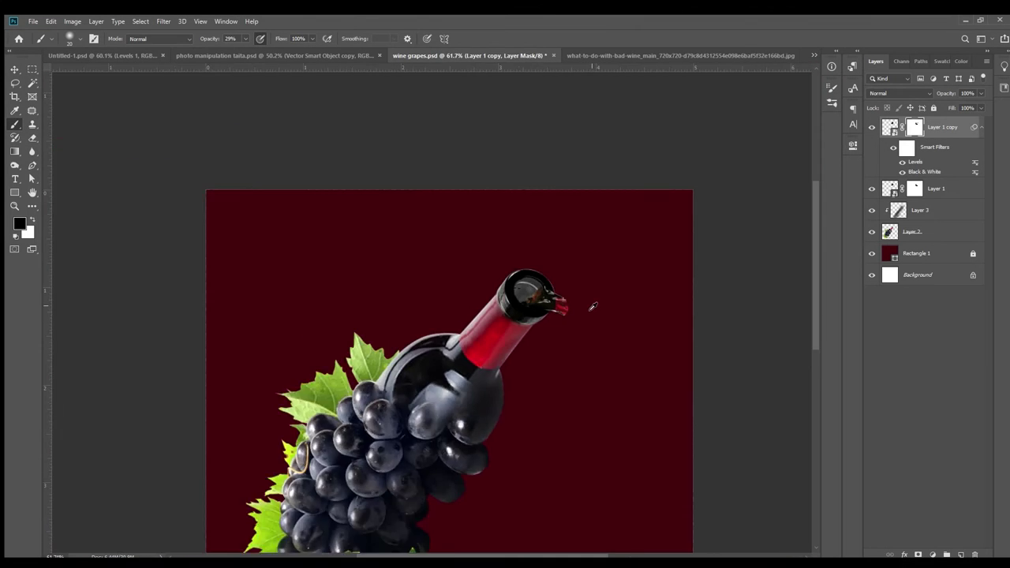
scroll(613, 307, "up", 3)
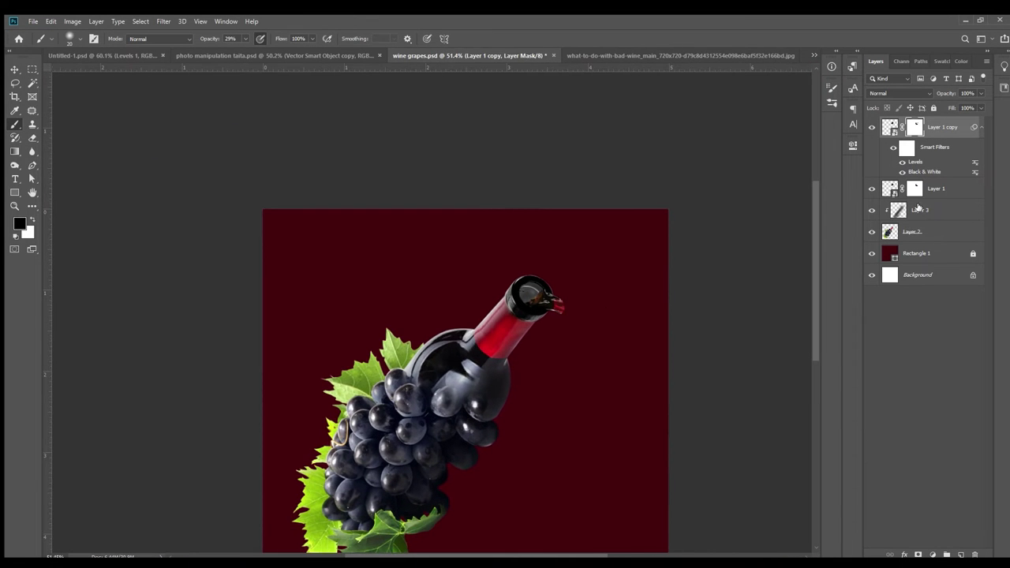
scroll(451, 305, "down", 3)
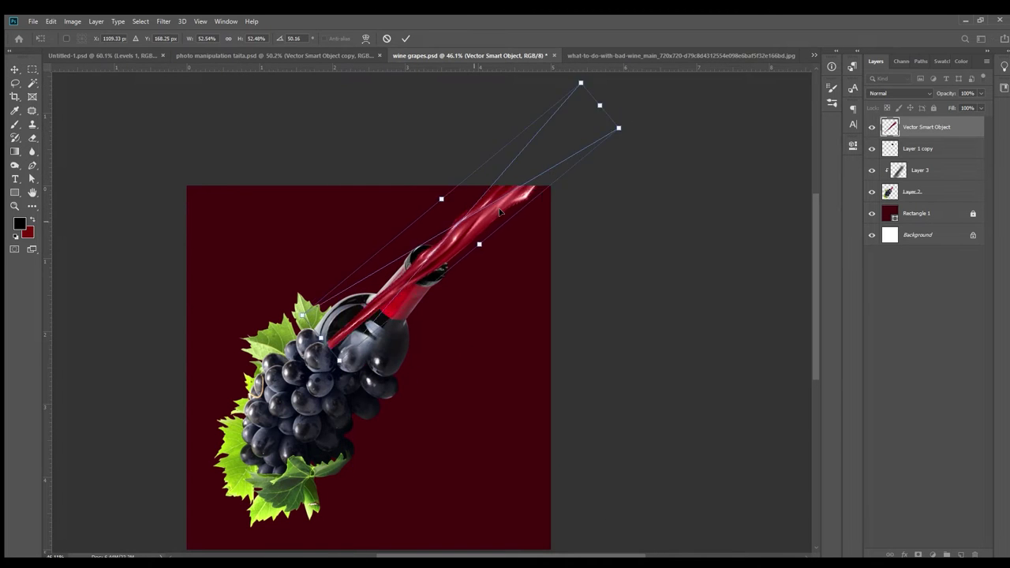
key("Return")
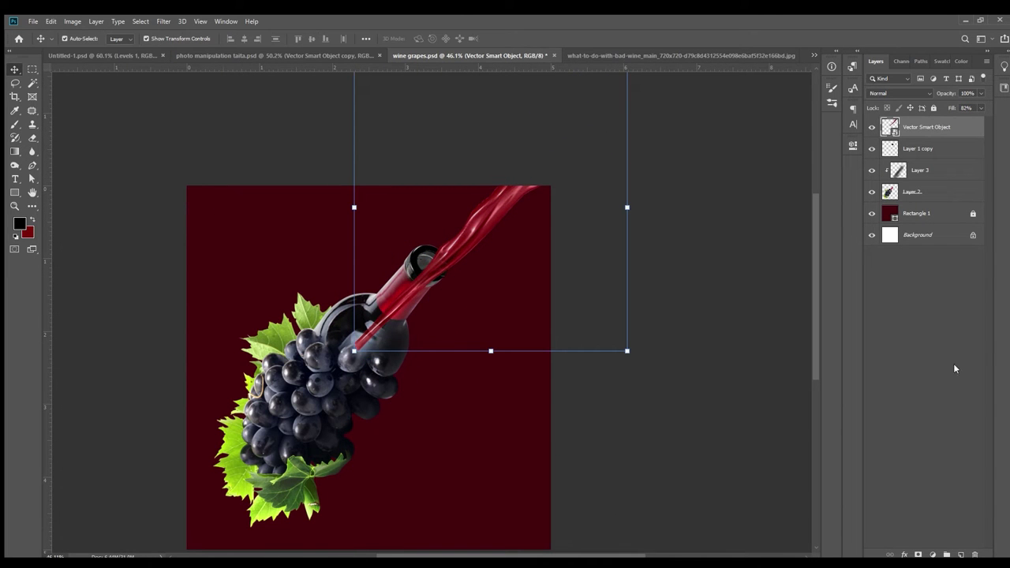
left_click(961, 554)
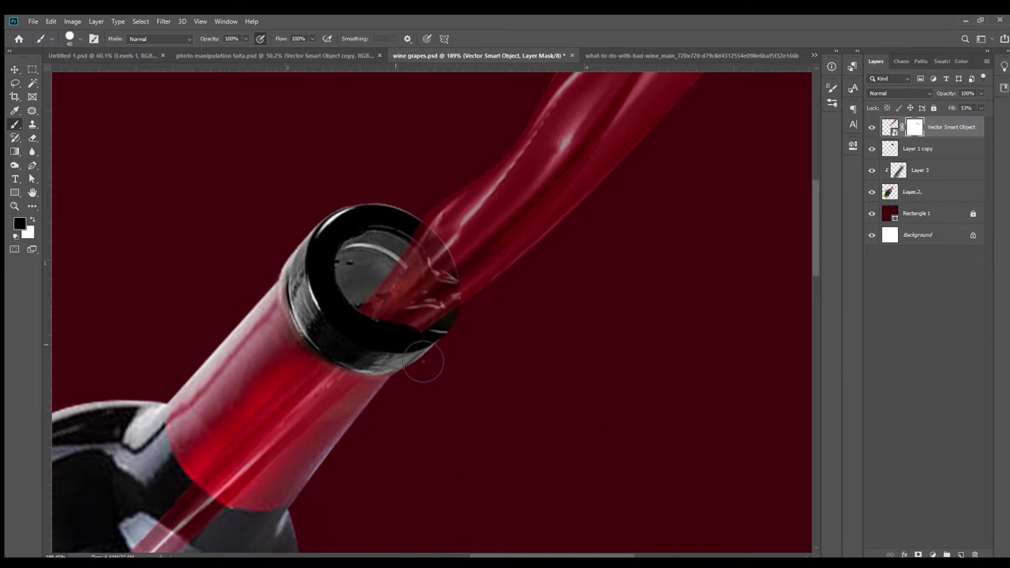
Zoom in and out around the bottle mouth to check where the wine stream enters it
scroll(386, 408, "down", 4)
scroll(427, 247, "up", 5)
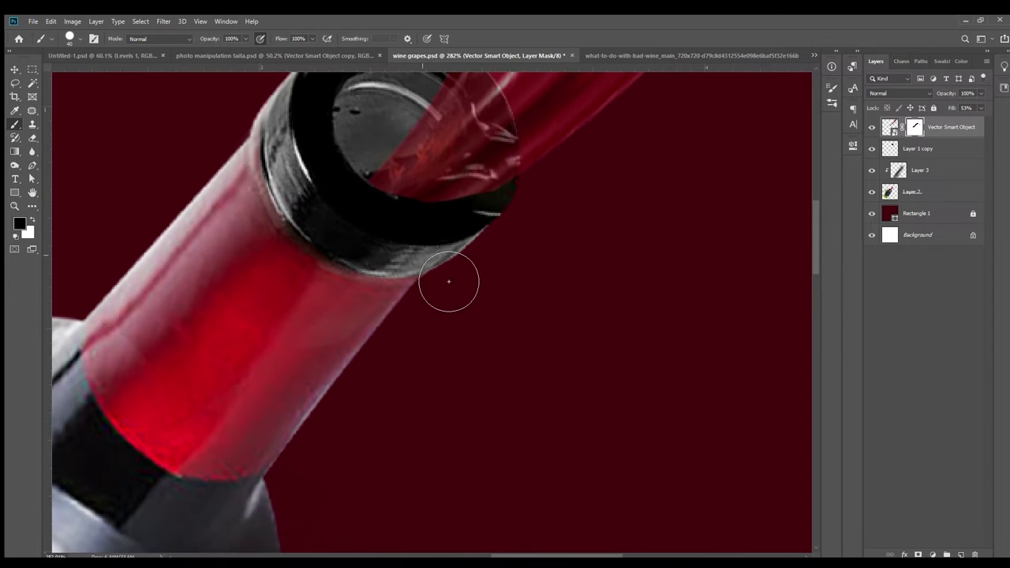
scroll(534, 226, "down", 3)
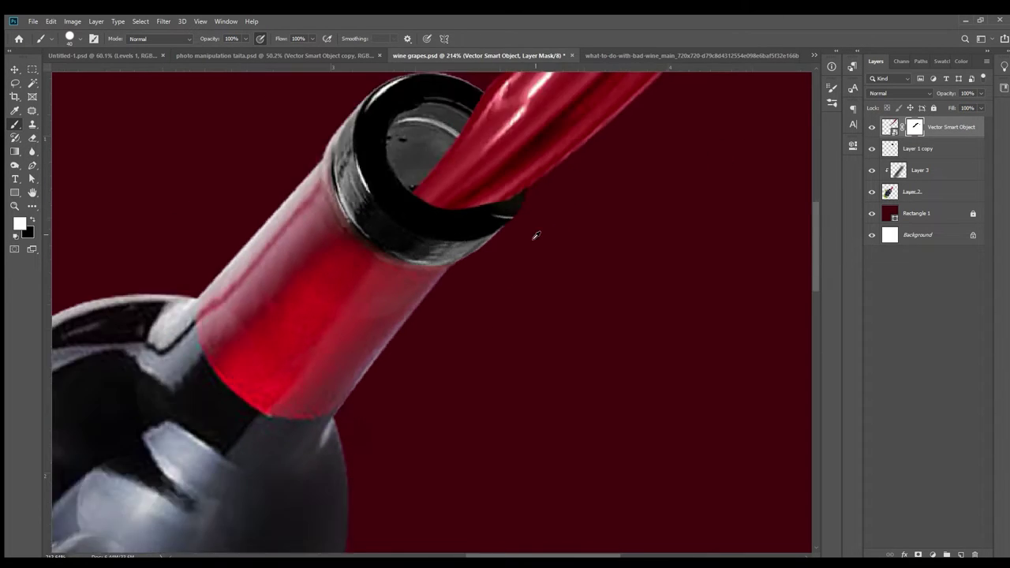
scroll(567, 257, "down", 4)
scroll(581, 214, "up", 4)
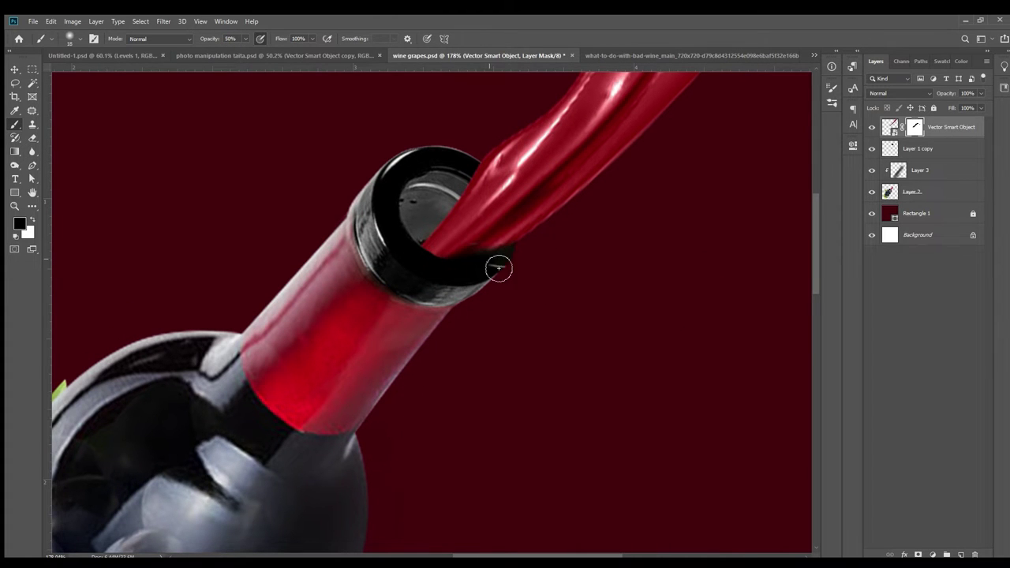
scroll(577, 301, "down", 4)
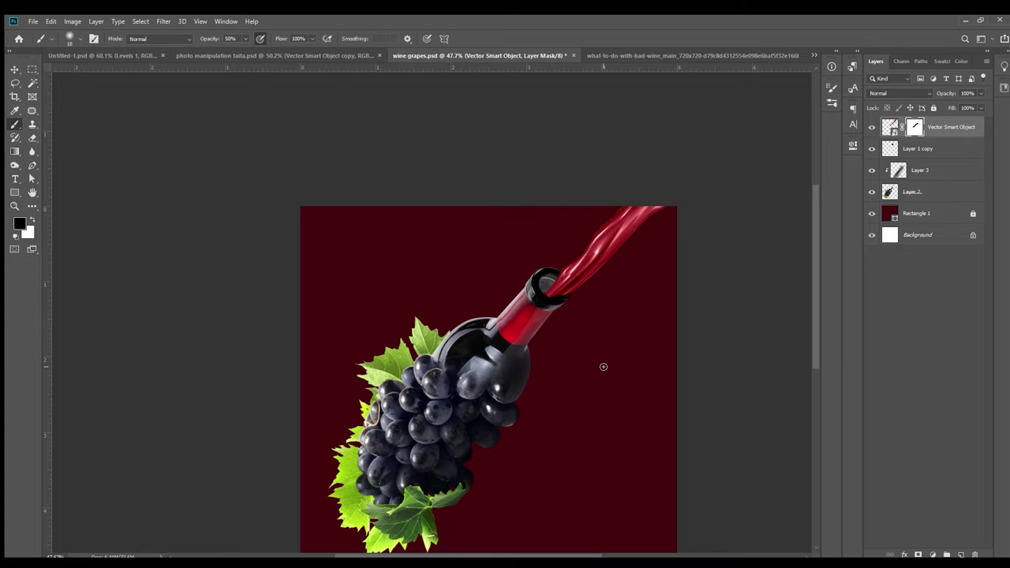
scroll(604, 367, "down", 3)
scroll(535, 361, "up", 3)
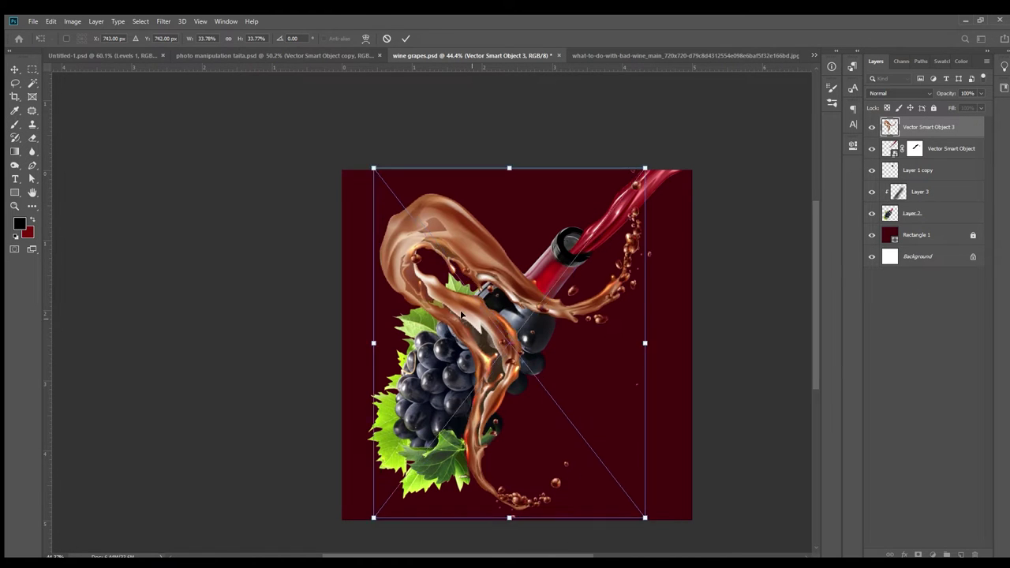
Enlarge, rotate and reposition the newly placed wine splash
left_click_drag(371, 169, 340, 113)
left_click_drag(663, 513, 580, 493)
left_click_drag(527, 357, 485, 250)
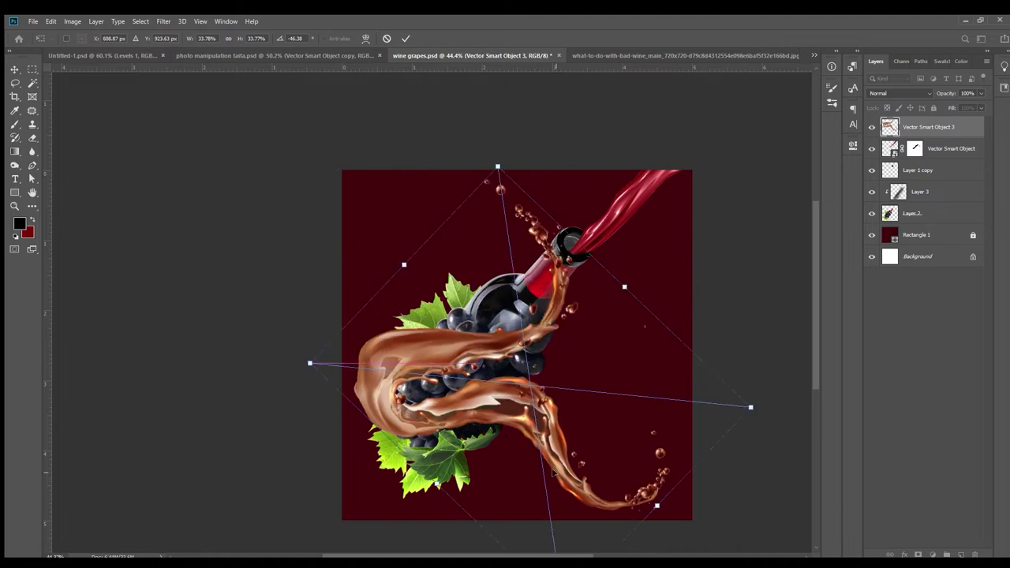
left_click_drag(556, 251, 597, 378)
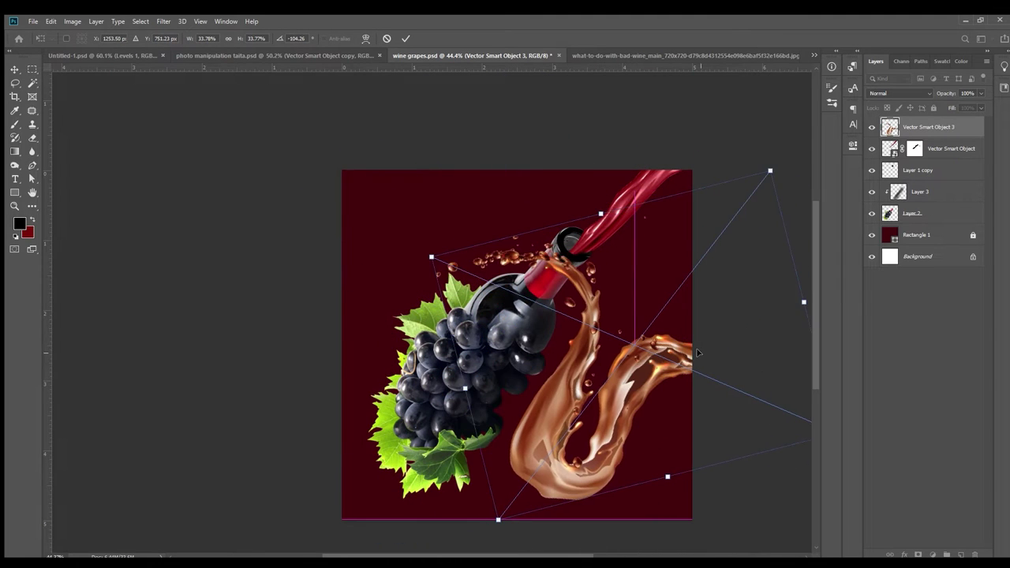
mouse_move(597, 379)
left_mouse_down()
mouse_move(690, 464)
mouse_move(724, 378)
mouse_move(675, 484)
left_mouse_up()
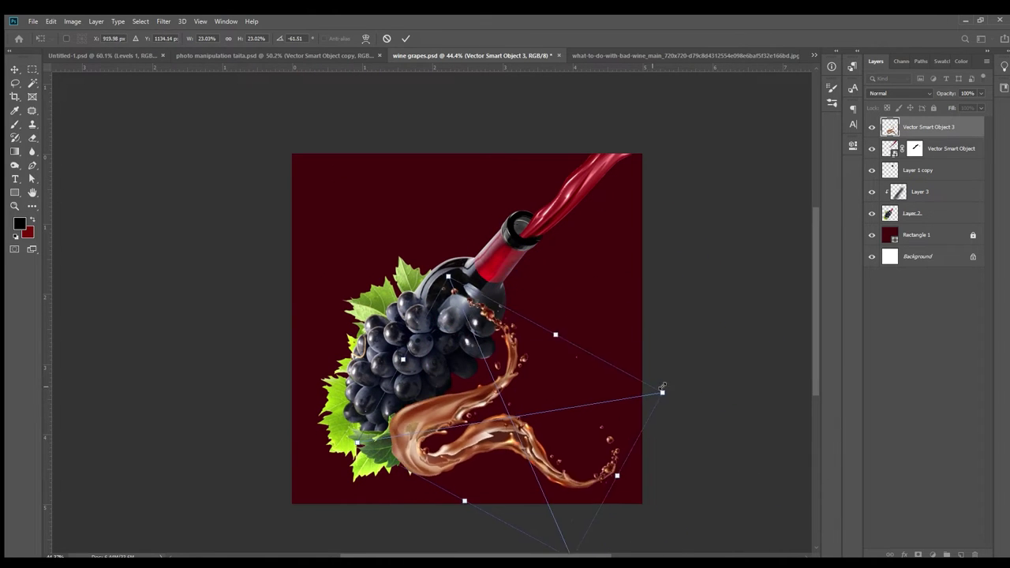
Rotate the splash into place below the bottle, apply it, and desaturate it to grey
left_click_drag(675, 483, 705, 401)
key("Return")
key("b")
key("ctrl+u")
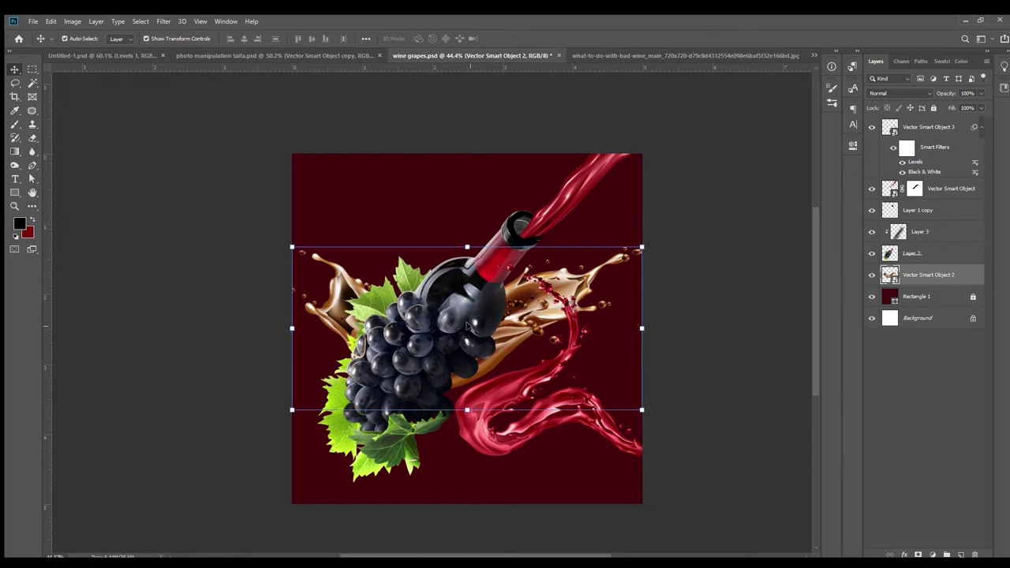
Commit the copper splash, move it behind the bottle, and send the red splash to the back
key("Return")
left_click_drag(347, 284, 314, 276)
mouse_move(572, 416)
left_mouse_down()
mouse_move(588, 440)
mouse_move(550, 422)
left_mouse_up()
key("ctrl+shift+[")
Rotate the red splash about a quarter turn and nudge it toward the lower right
key("ctrl+t")
mouse_move(694, 465)
left_mouse_down()
mouse_move(741, 442)
mouse_move(676, 448)
mouse_move(563, 339)
mouse_move(633, 369)
mouse_move(637, 391)
mouse_move(616, 352)
left_mouse_up()
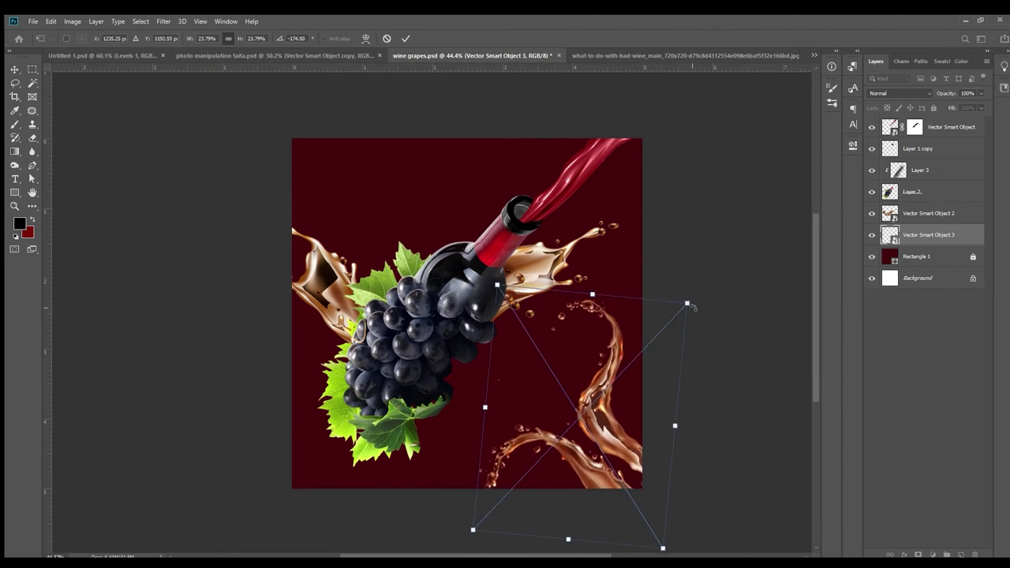
left_click_drag(617, 352, 733, 442)
key("Return")
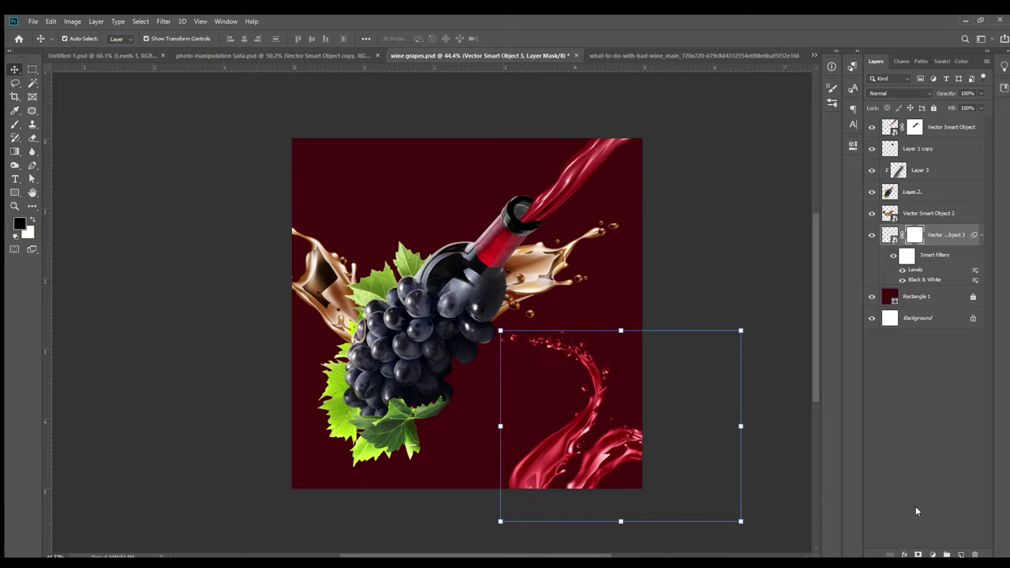
key("b")
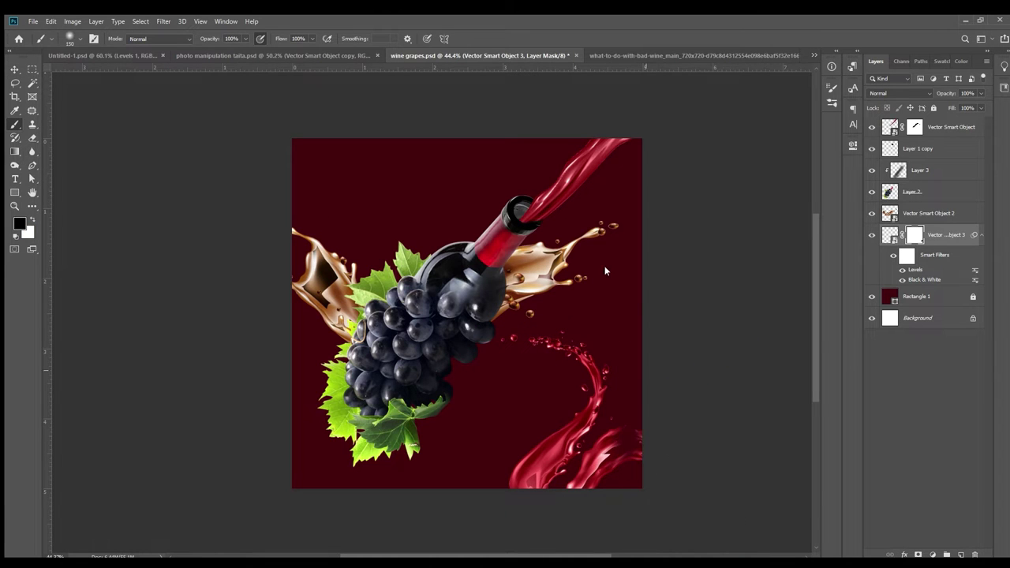
key("v")
left_click_drag(670, 494, 685, 490)
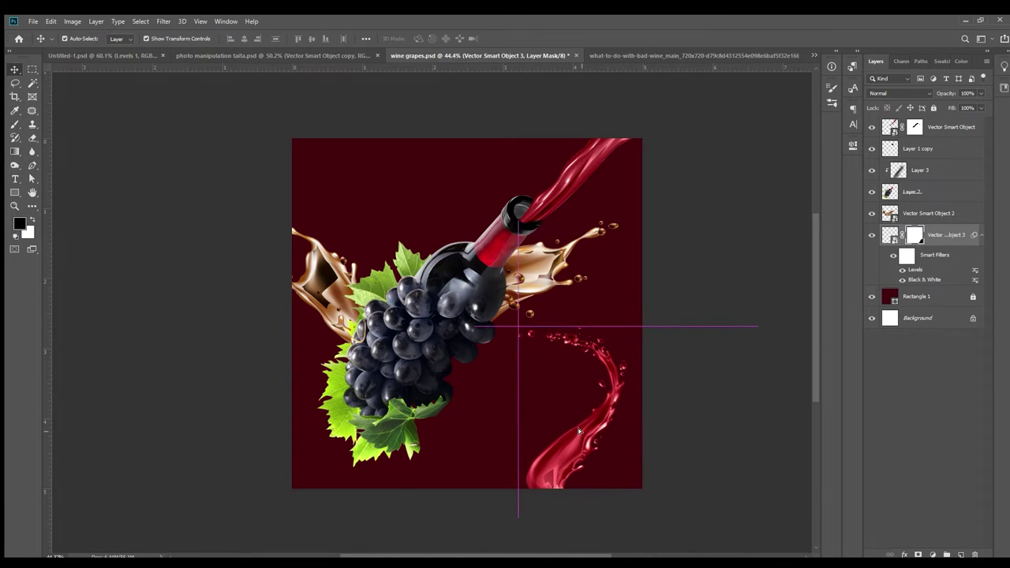
Copy the red splash's colour smart filters onto the copper splash layer
left_click(929, 213)
key("i")
left_click_drag(935, 255, 929, 213)
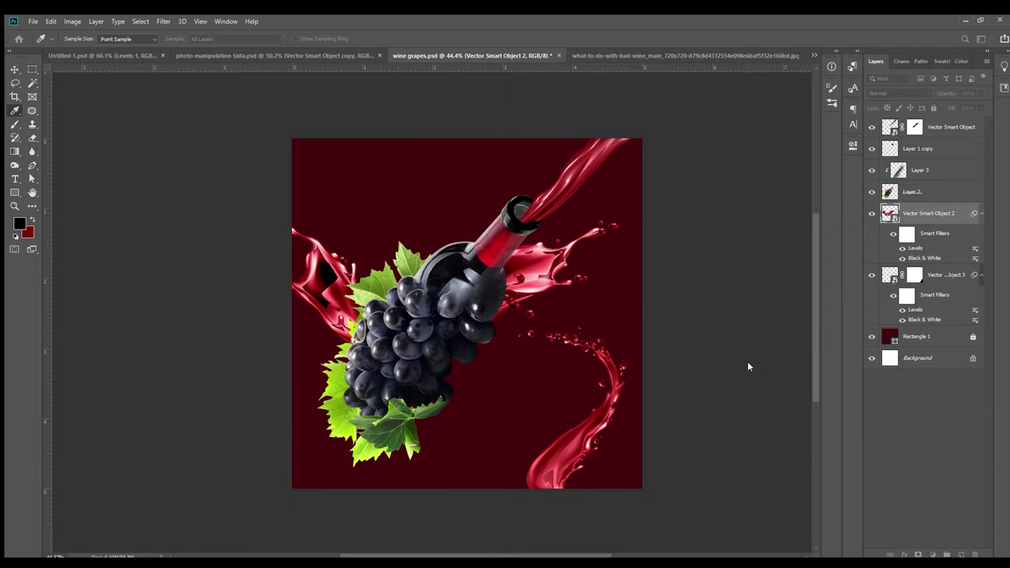
Move and rotate the red splash behind the bottle so it sprays around the neck
key("v")
left_click_drag(366, 288, 468, 209)
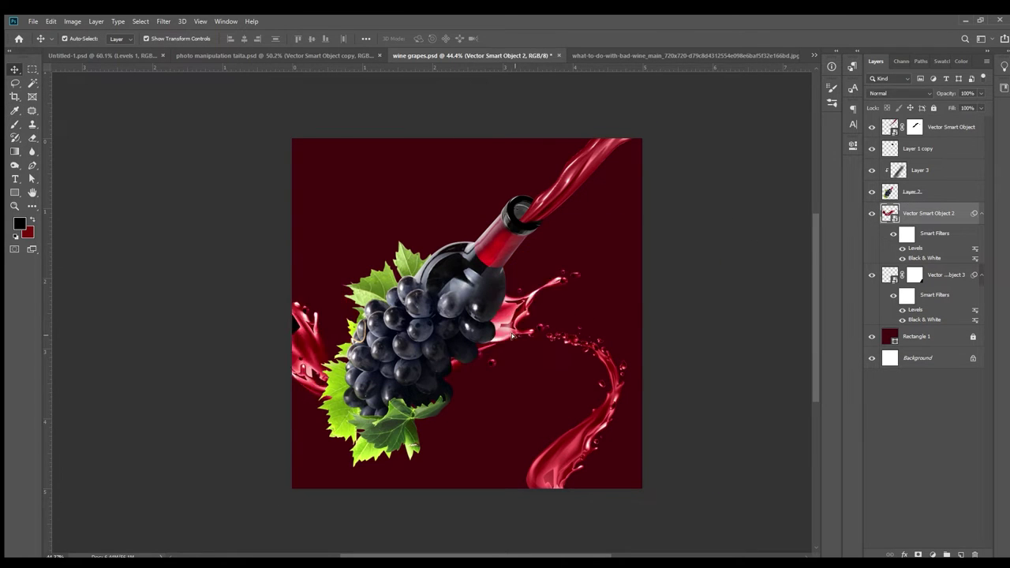
key("ctrl+z")
key("ctrl+t")
left_click_drag(354, 207, 368, 203)
key("Return")
key("ctrl+t")
mouse_move(451, 116)
left_mouse_down()
mouse_move(629, 479)
mouse_move(340, 254)
mouse_move(442, 237)
left_mouse_up()
key("Return")
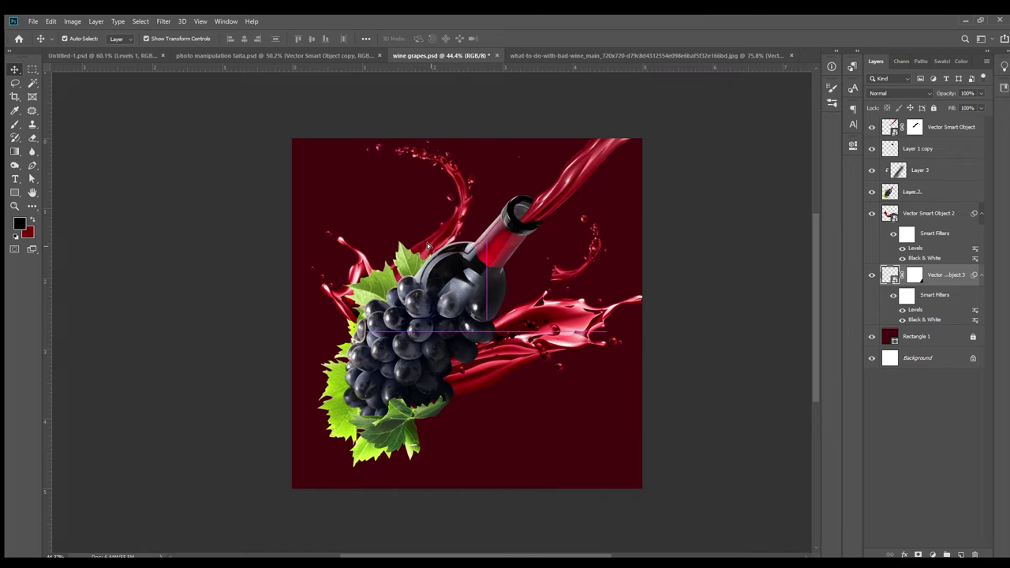
Shrink the lower red splash from the top and select that layer on its own
key("ctrl+t")
left_click_drag(492, 125, 487, 160)
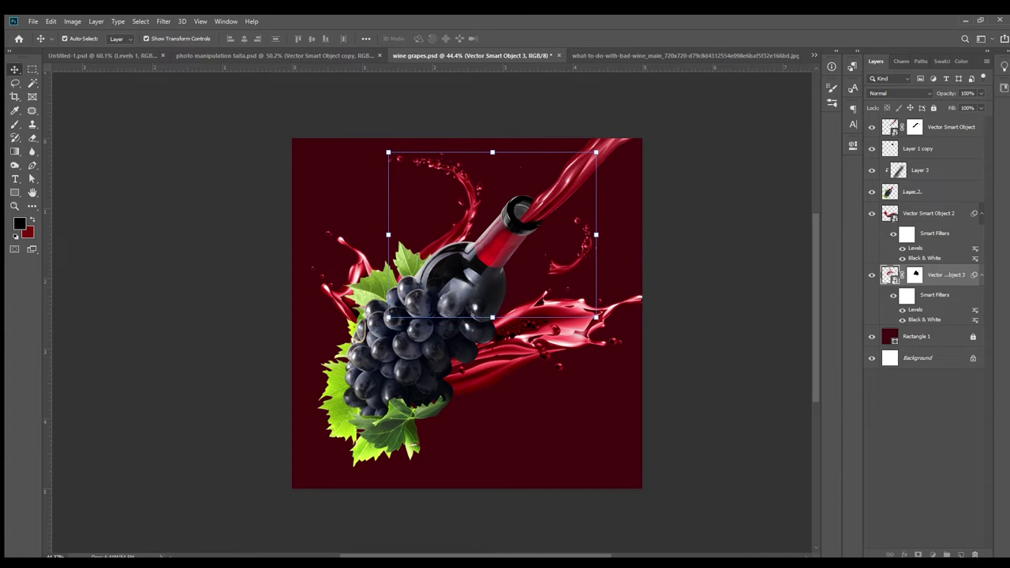
left_click(710, 306)
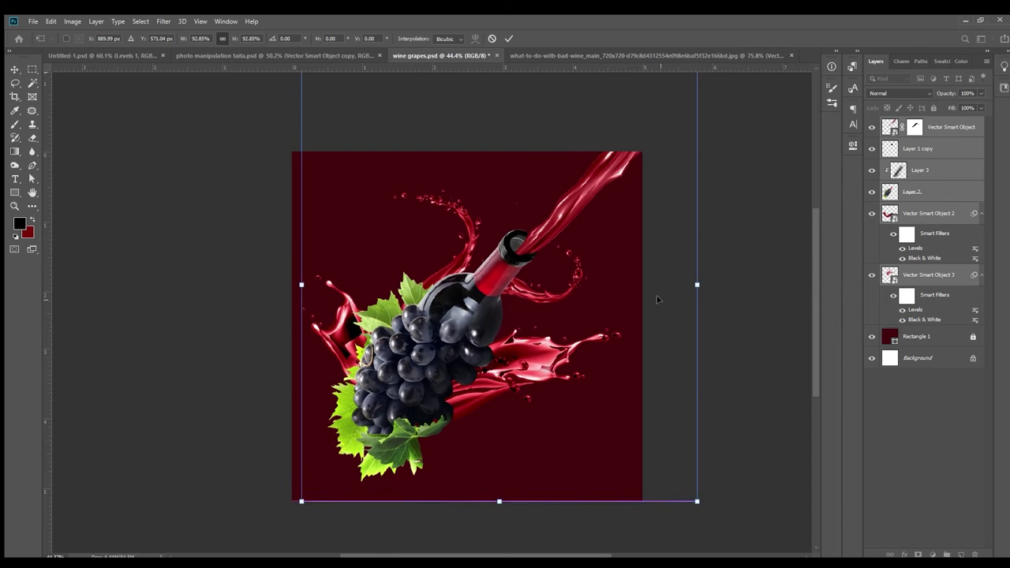
left_click(924, 277)
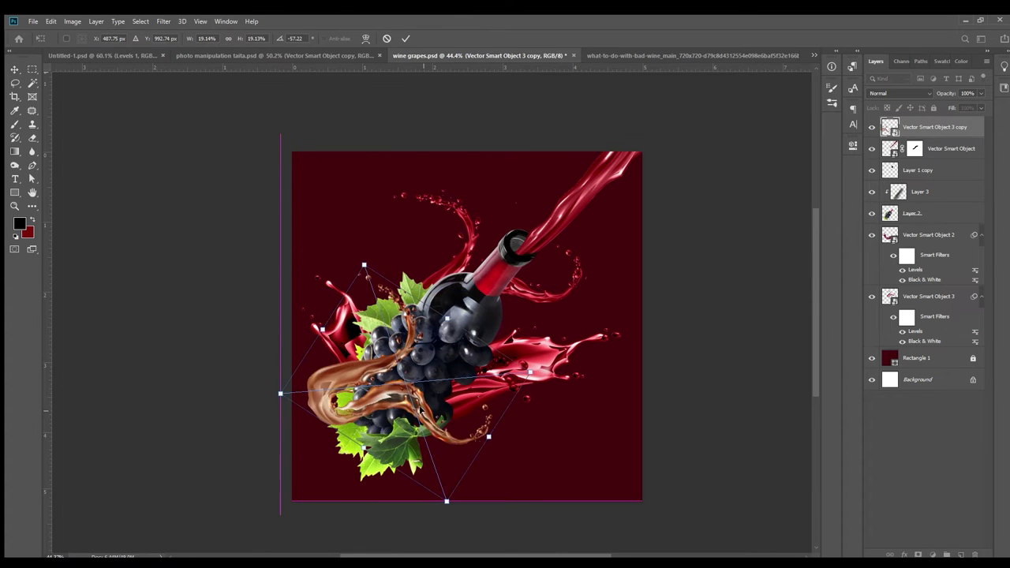
Apply the duplicated splash's transform, add a mask, and paint it off the vine leaves
key("Return")
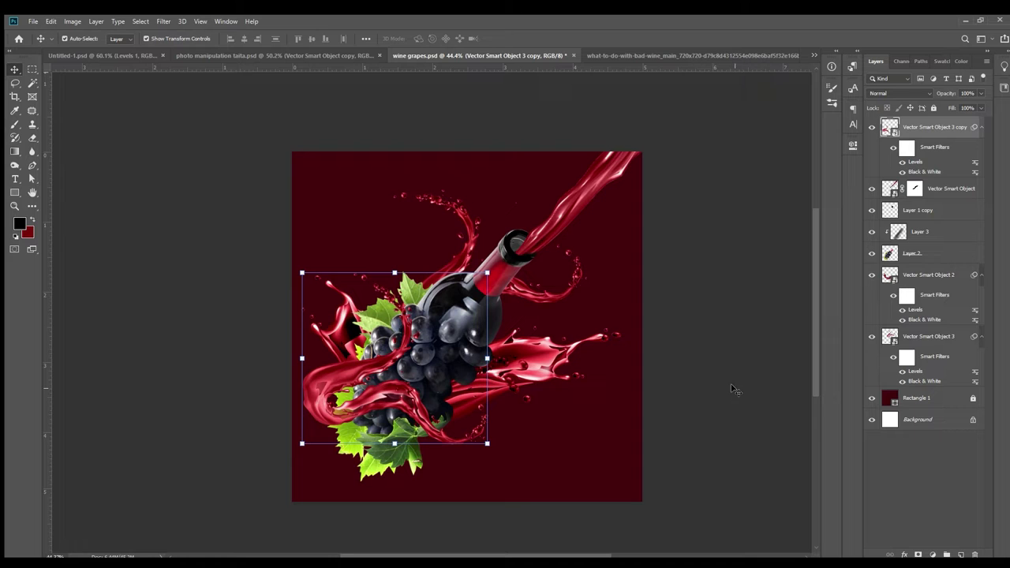
left_click(919, 552)
key("b")
scroll(331, 391, "up", 3)
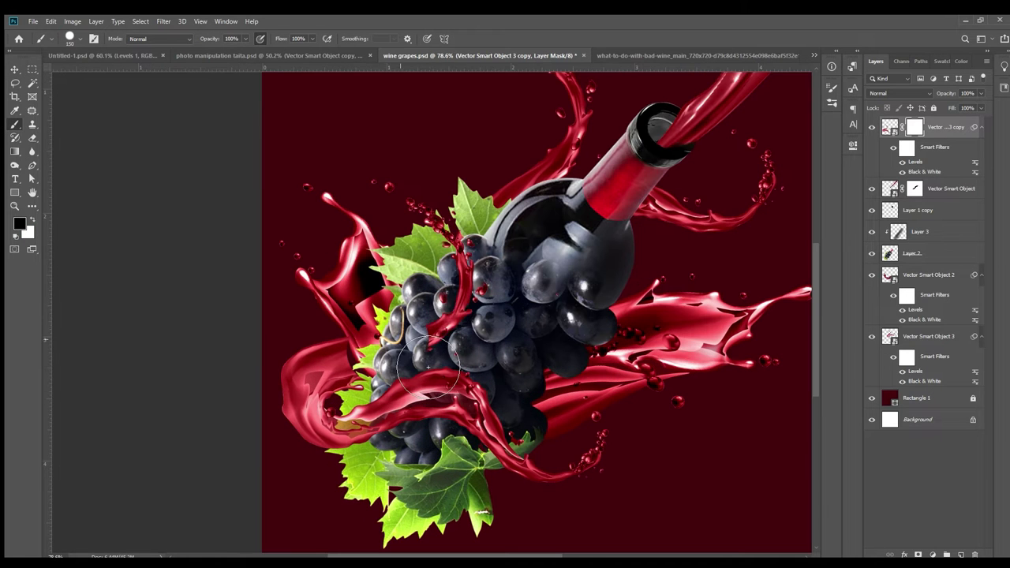
key("ctrl+z")
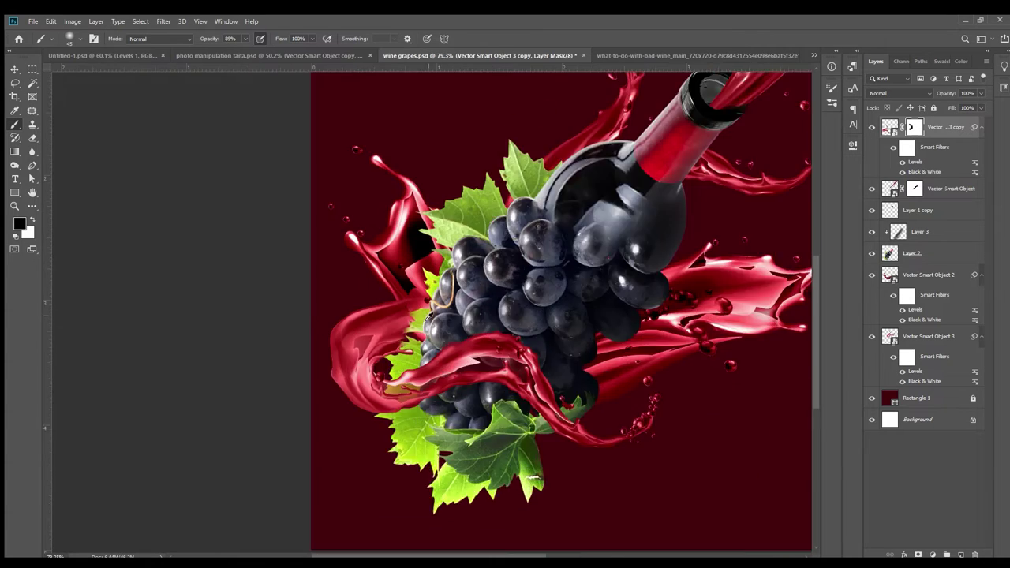
scroll(466, 369, "up", 5)
mouse_move(467, 341)
left_mouse_down()
mouse_move(360, 439)
mouse_move(372, 450)
mouse_move(511, 322)
left_mouse_up()
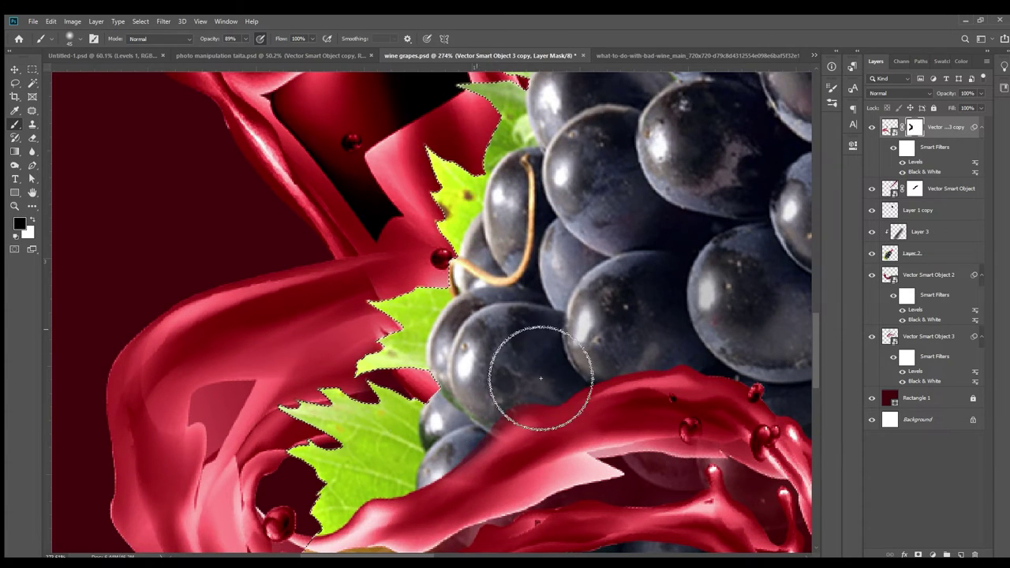
Zoom out to about 41% so the full composition is visible
scroll(541, 378, "down", 3)
scroll(540, 379, "down", 2)
scroll(663, 391, "down", 1)
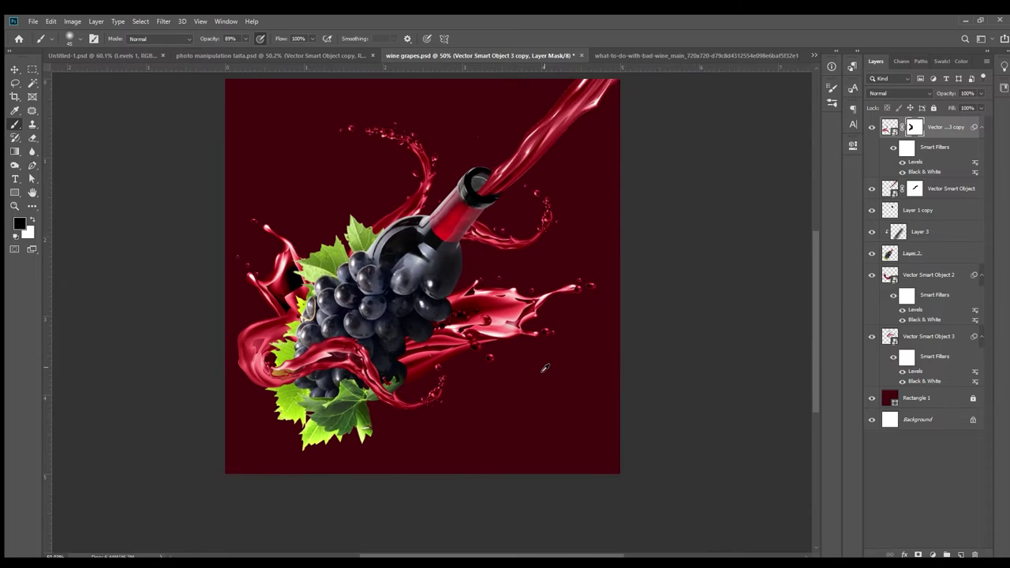
scroll(540, 377, "down", 1)
Add a layer above Rectangle 1 and paint a large soft white glow behind the bottle
left_click(958, 398)
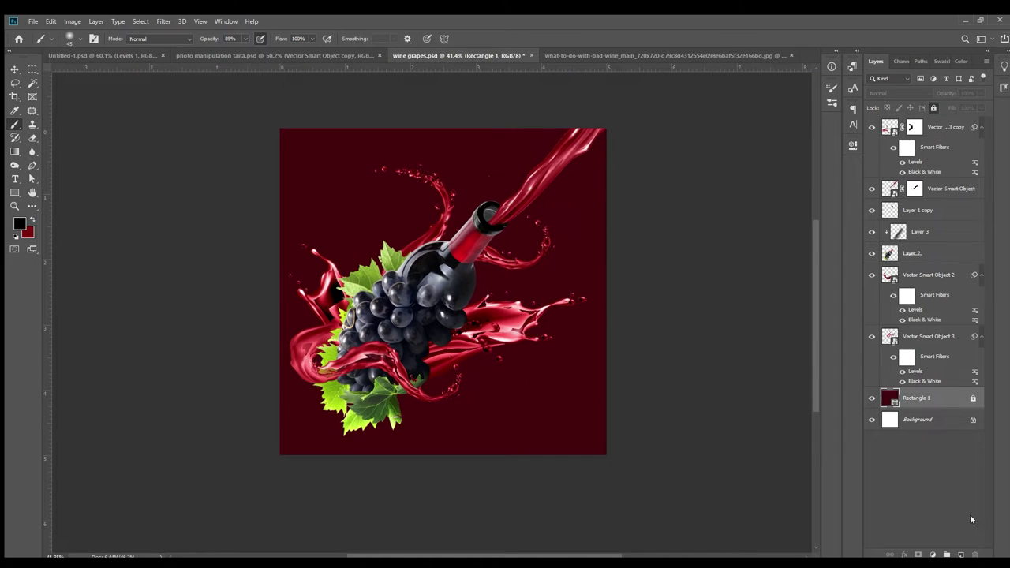
left_click(961, 555)
key("bracketright")
key("bracketright")
key("bracketright")
key("x")
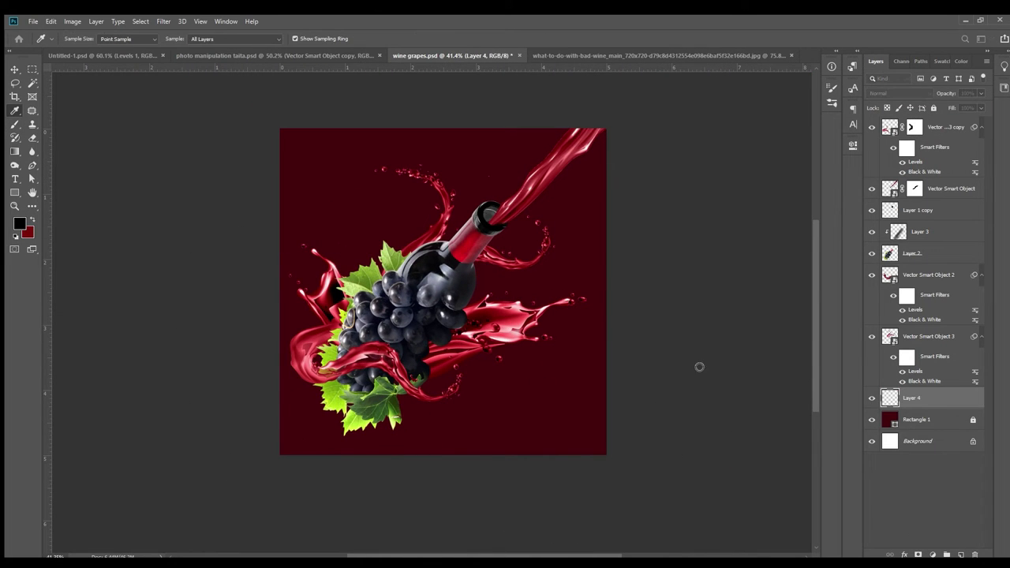
mouse_move(493, 272)
left_mouse_down()
mouse_move(562, 439)
mouse_move(655, 316)
left_mouse_up()
key("ctrl+z")
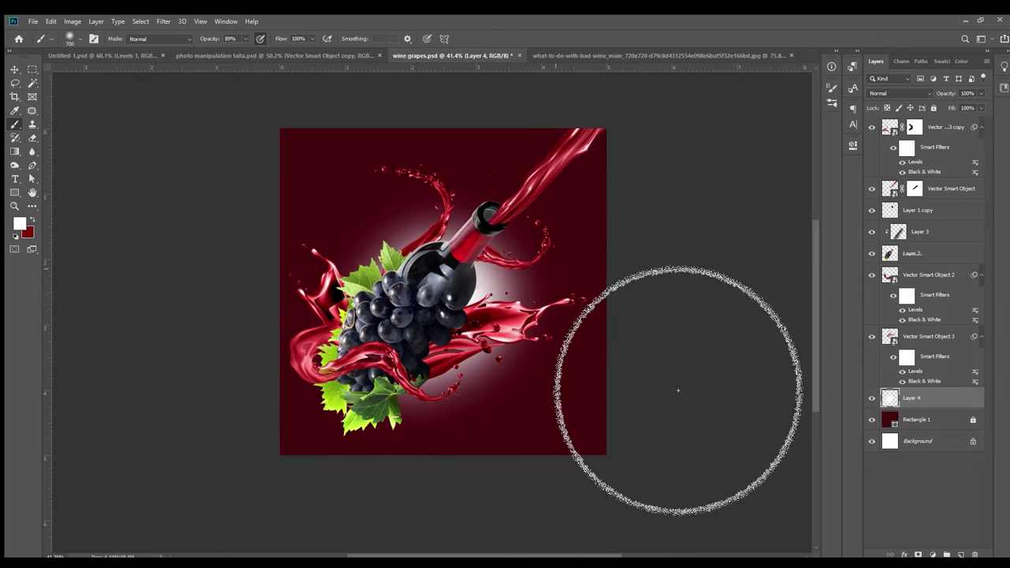
Squash and tilt the glow along the bottle's diagonal, then lower its fill to about 67%
key("ctrl+t")
left_click_drag(423, 131, 423, 304)
left_click_drag(260, 483, 322, 498)
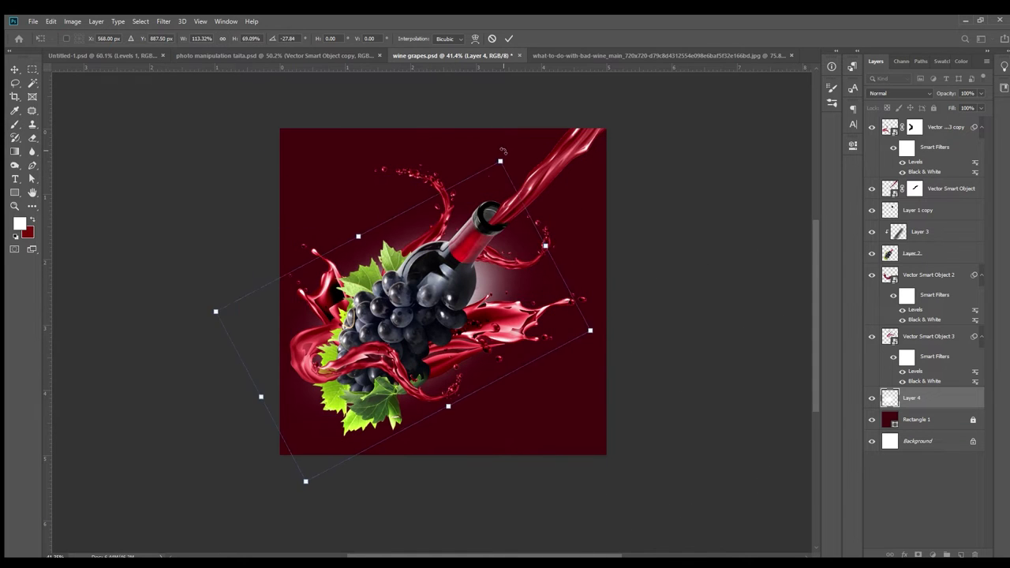
key("Return")
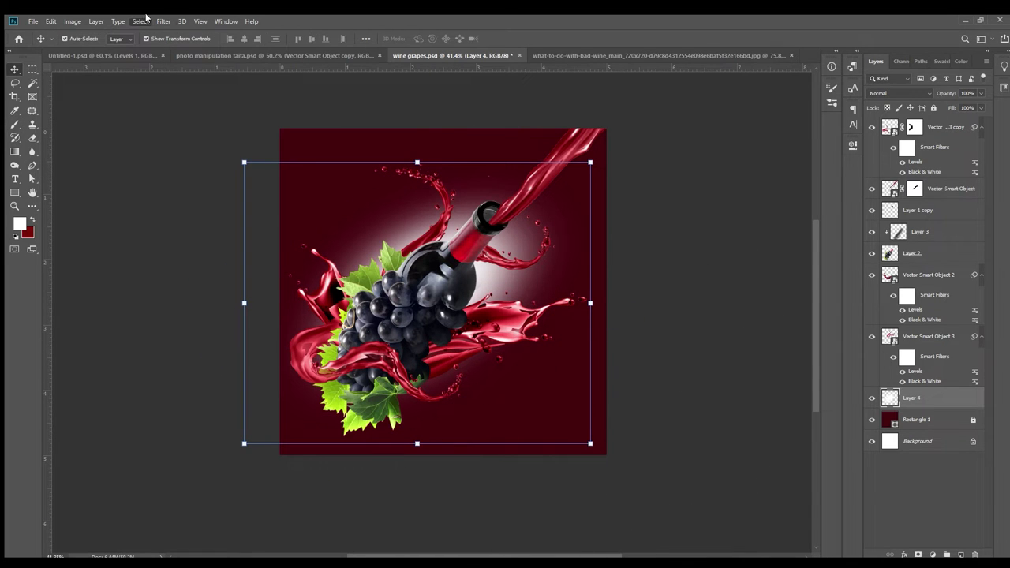
key("ctrl+z")
left_click_drag(951, 108, 930, 109)
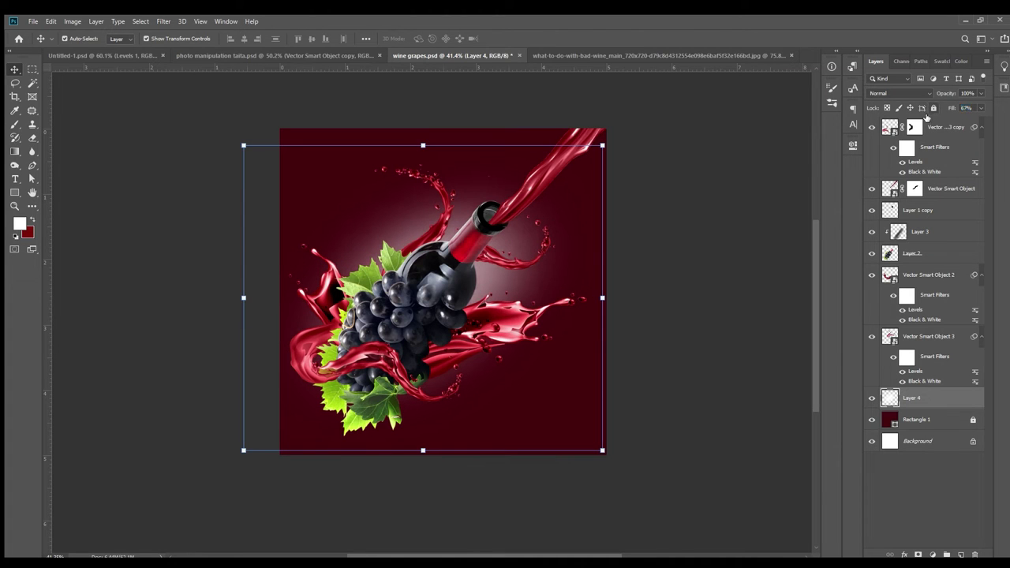
Add another layer above the background and paint black across the canvas bottom
left_click(929, 419)
left_click(962, 554)
key("b")
key("d")
left_click_drag(744, 530, 357, 565)
key("ctrl+z")
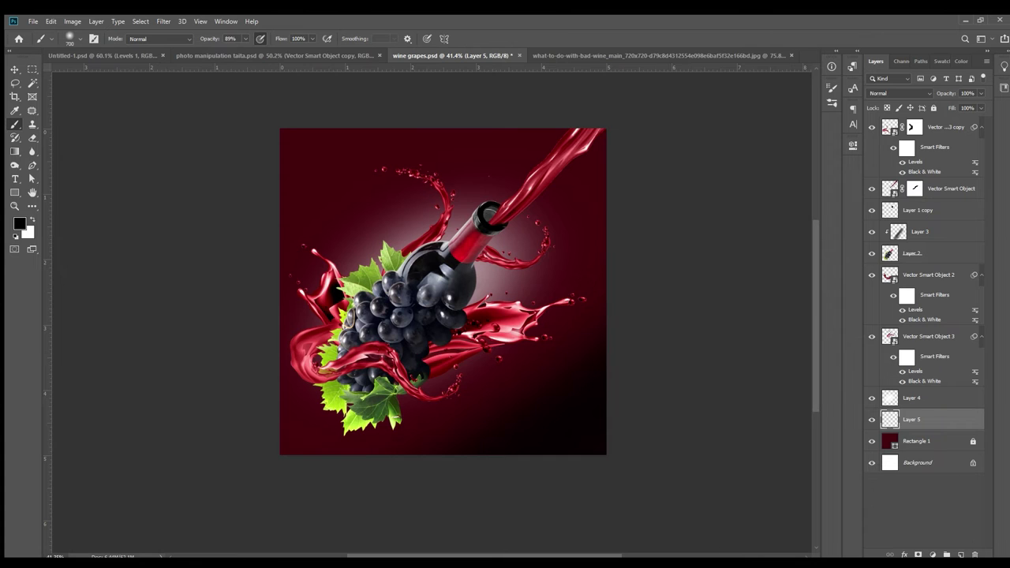
scroll(767, 357, "down", 2)
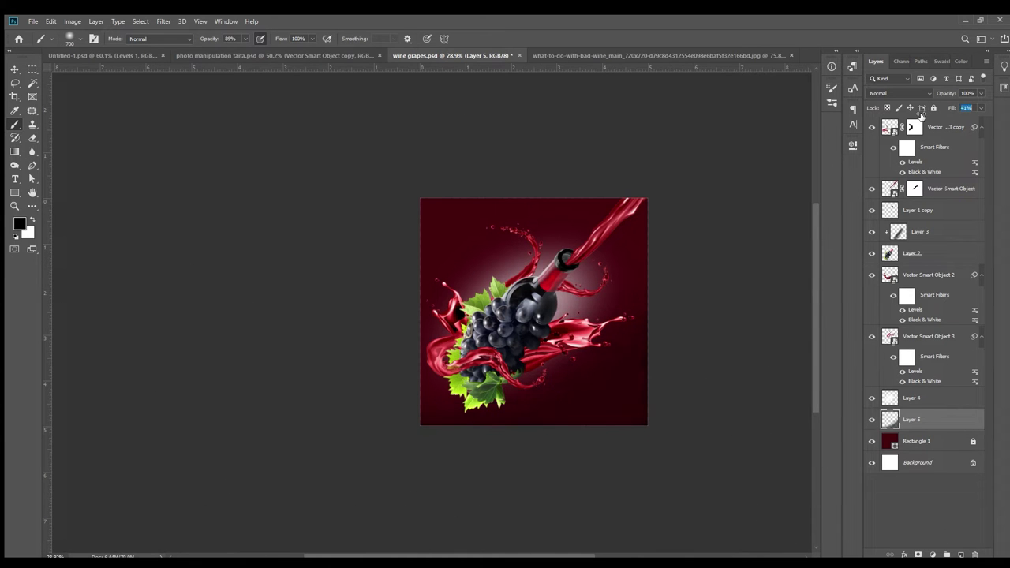
Paint a white band along the canvas diagonal on the glow layer
left_click(929, 408)
key("x")
left_click_drag(654, 316, 789, 252)
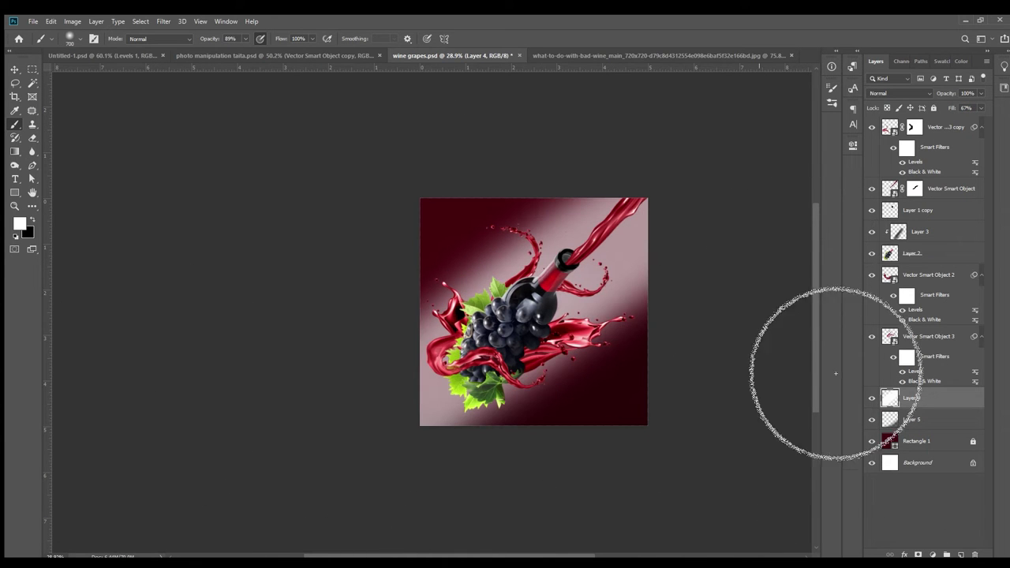
scroll(712, 345, "up", 2)
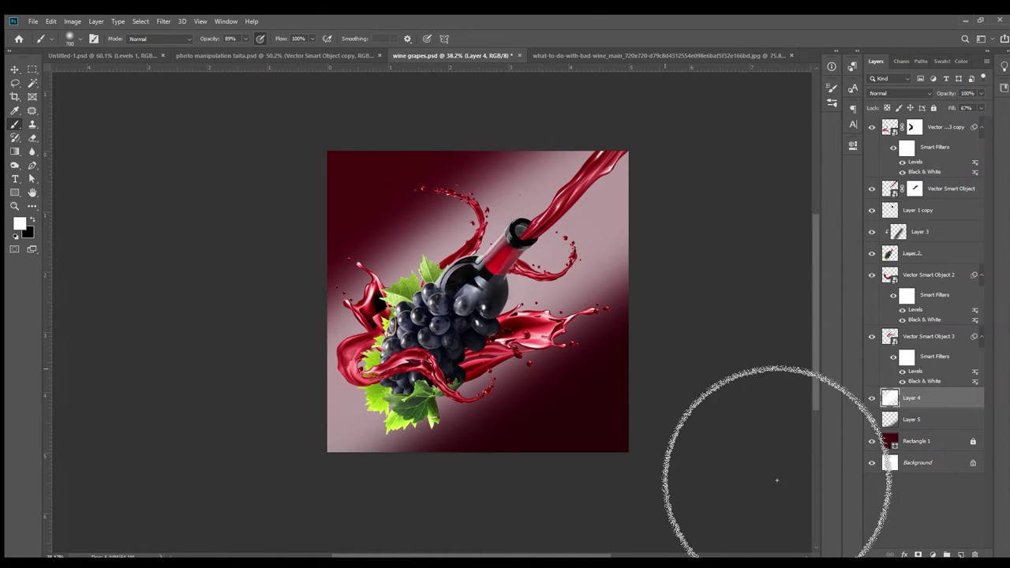
Try Overlay and Soft Light on the glow, keep Normal, and lower opacity to 26%
key("v")
key("shift+alt+o")
key("shift+alt+f")
key("shift+alt+h")
key("shift+alt+f")
key("shift+alt+n")
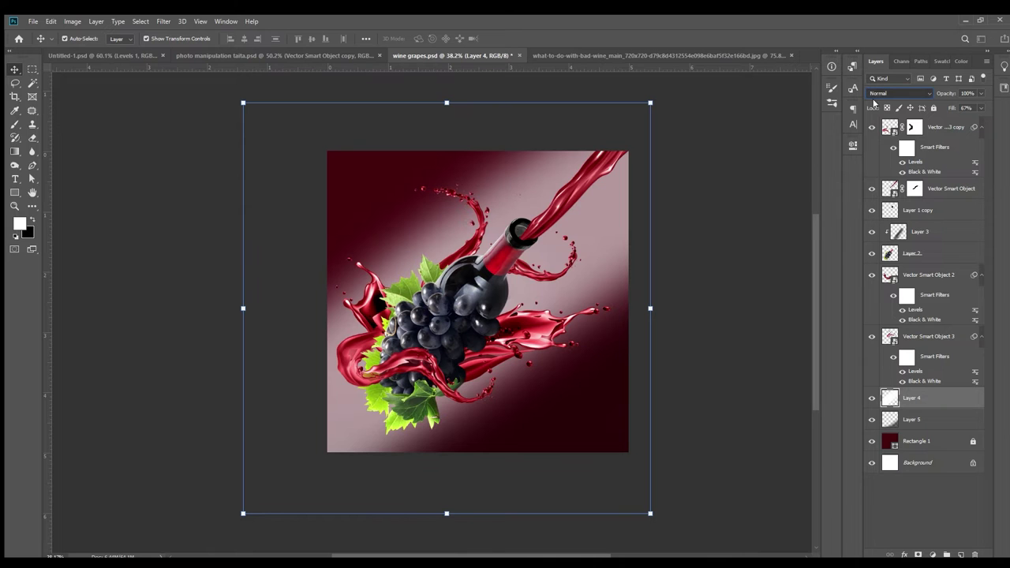
left_click_drag(926, 93, 902, 93)
Try a shrunken, rotated duplicate of the glow, then discard it
key("ctrl+j")
mouse_move(650, 103)
left_mouse_down()
mouse_move(557, 207)
mouse_move(661, 113)
left_mouse_up()
mouse_move(345, 113)
left_mouse_down()
mouse_move(460, 302)
mouse_move(539, 252)
mouse_move(516, 266)
left_mouse_up()
key("Escape")
key("Delete")
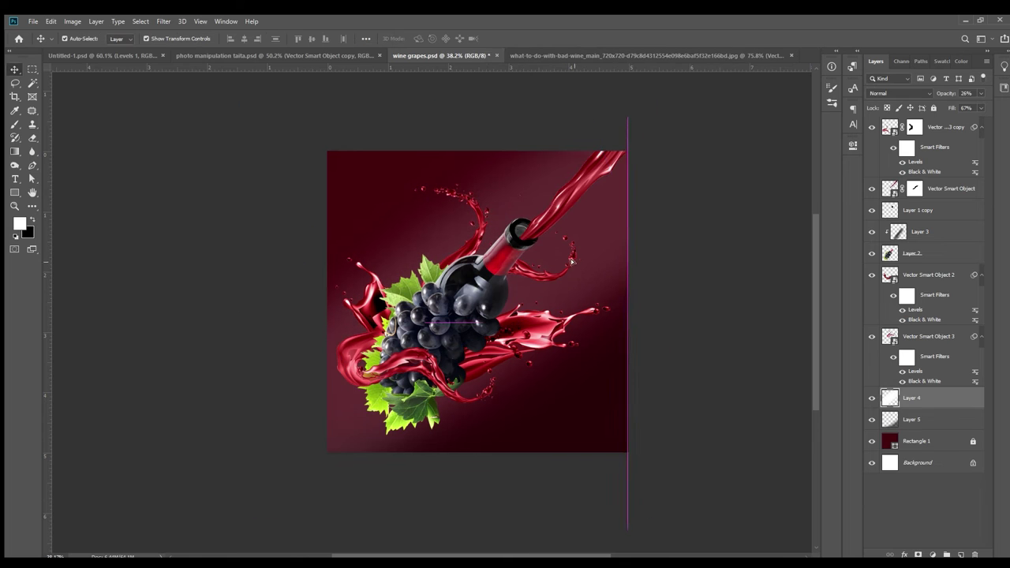
Restore the glow to full opacity, fade it with a gradient layer mask, and lower its fill
key("shift+0")
key("0")
left_click(920, 555)
key("j")
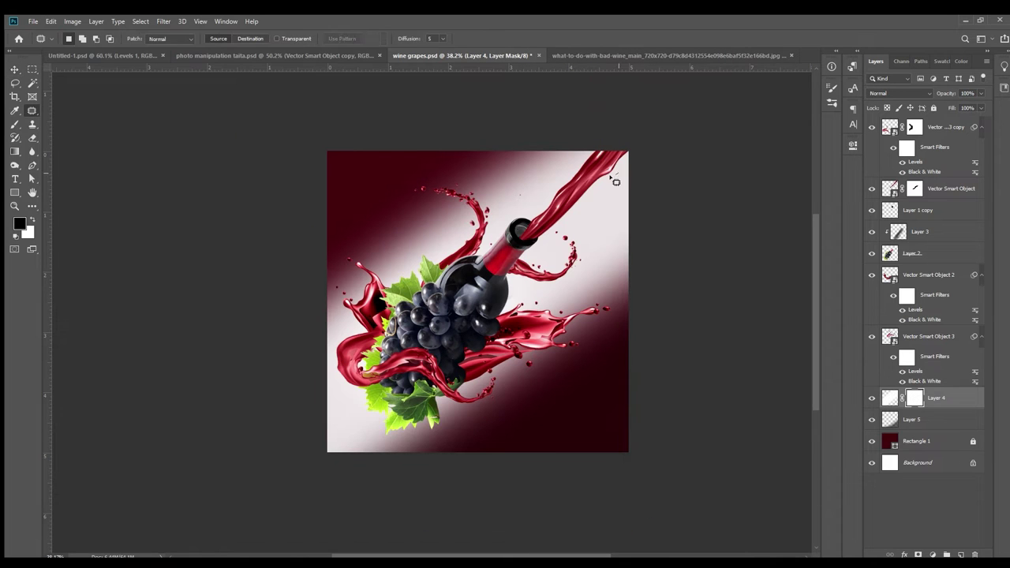
left_click_drag(518, 220, 264, 484)
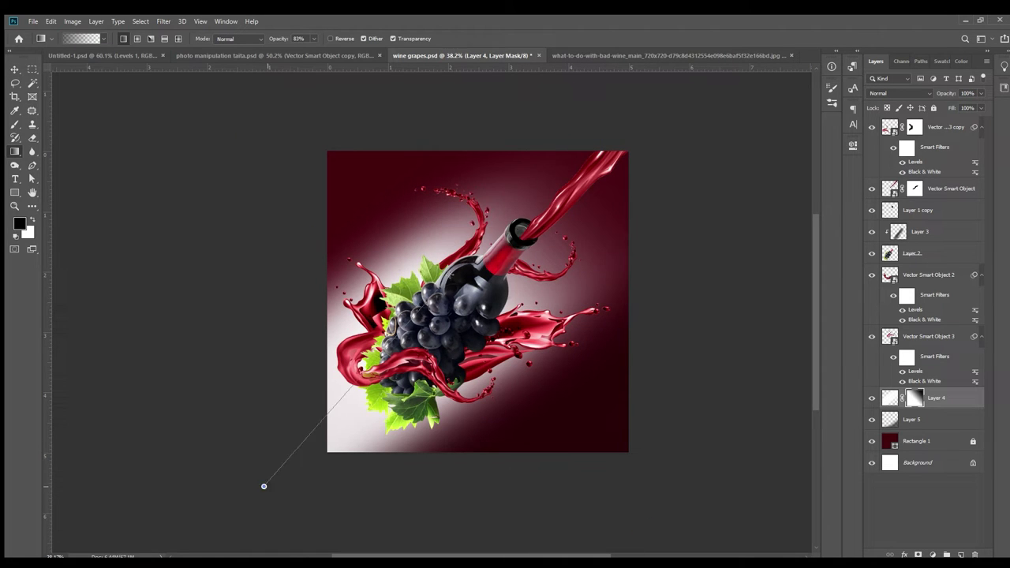
left_click_drag(394, 280, 386, 175)
left_click_drag(951, 108, 936, 112)
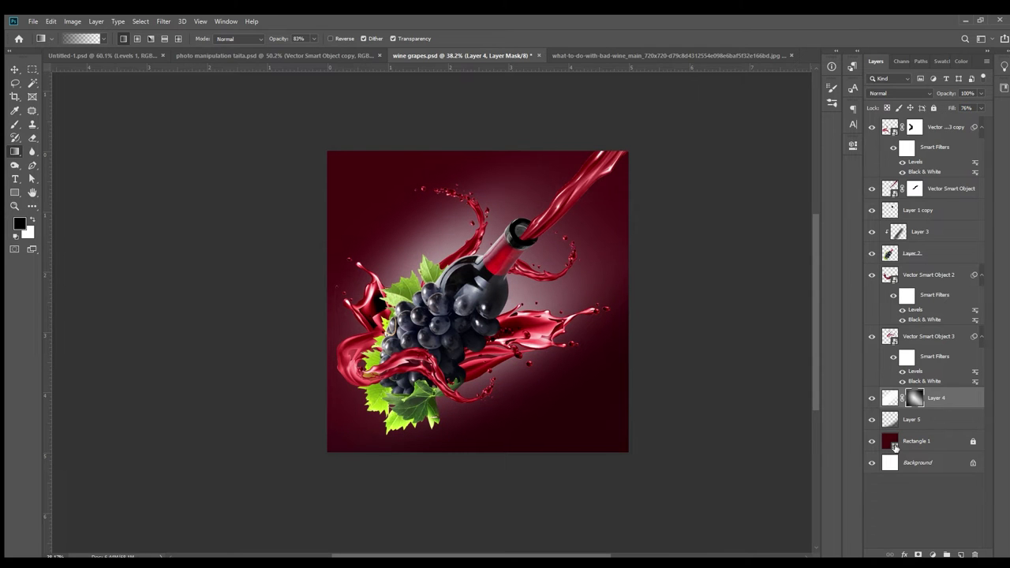
double_click(890, 441)
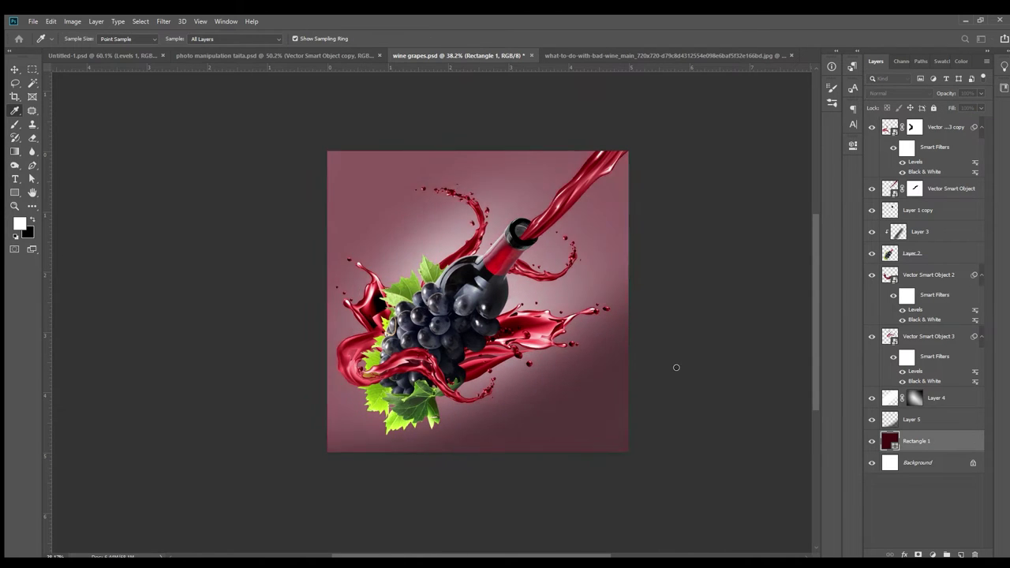
Select the bottom-shading, glow and Rectangle 1 layers and lock them
left_click(916, 420)
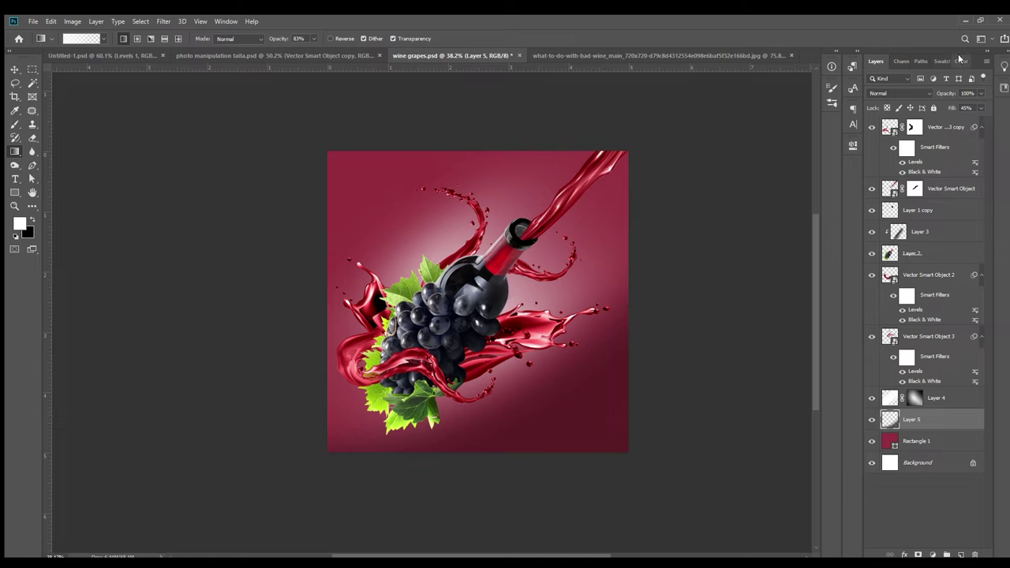
key("v")
left_click(935, 441, "ctrl")
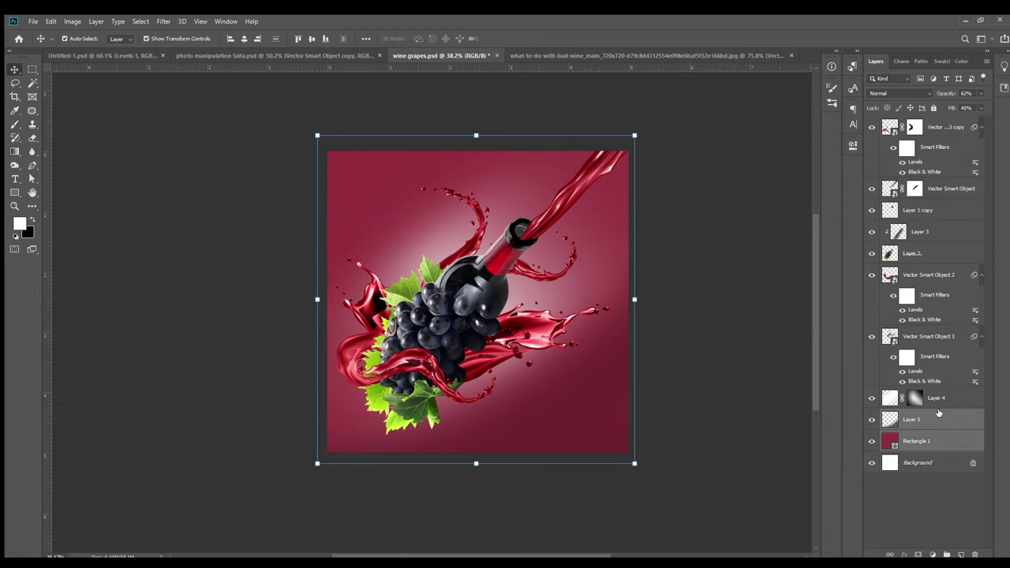
left_click(610, 330)
scroll(610, 330, "up", 1)
scroll(486, 333, "up", 2)
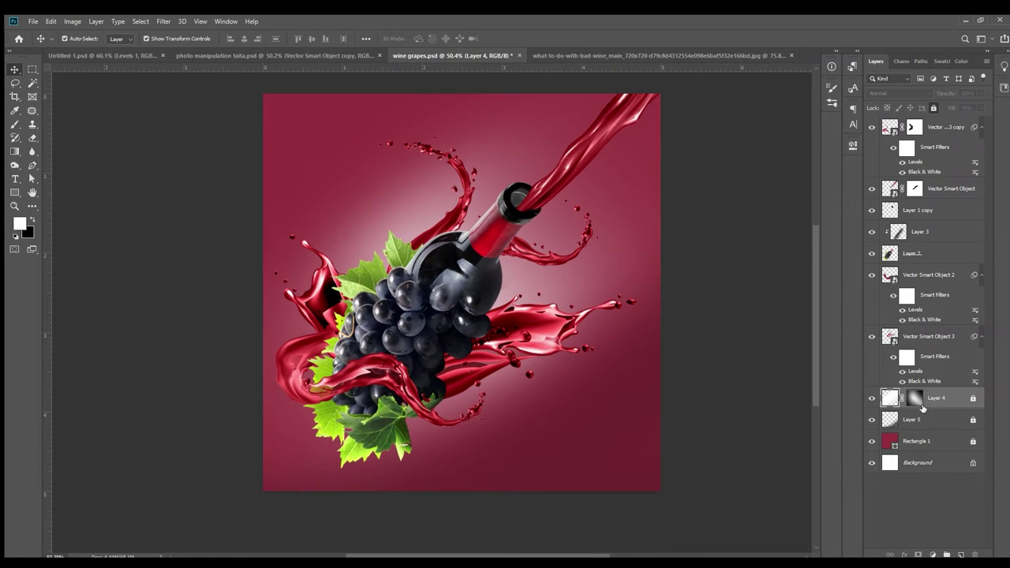
Select Vector Smart Object 3 copy and add a new empty Layer 6 above it
left_click(916, 253)
key("i")
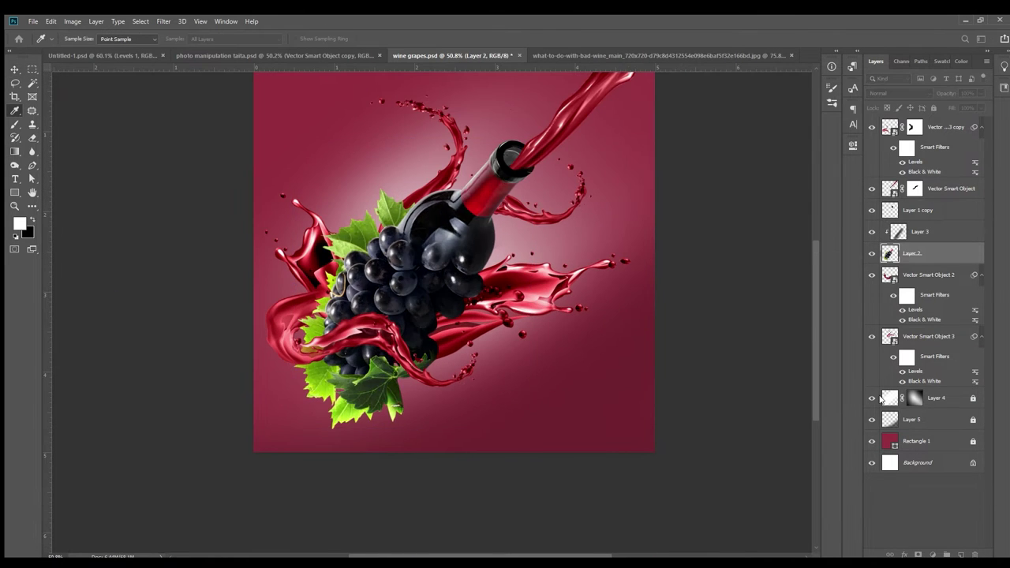
key("v")
left_click(372, 319)
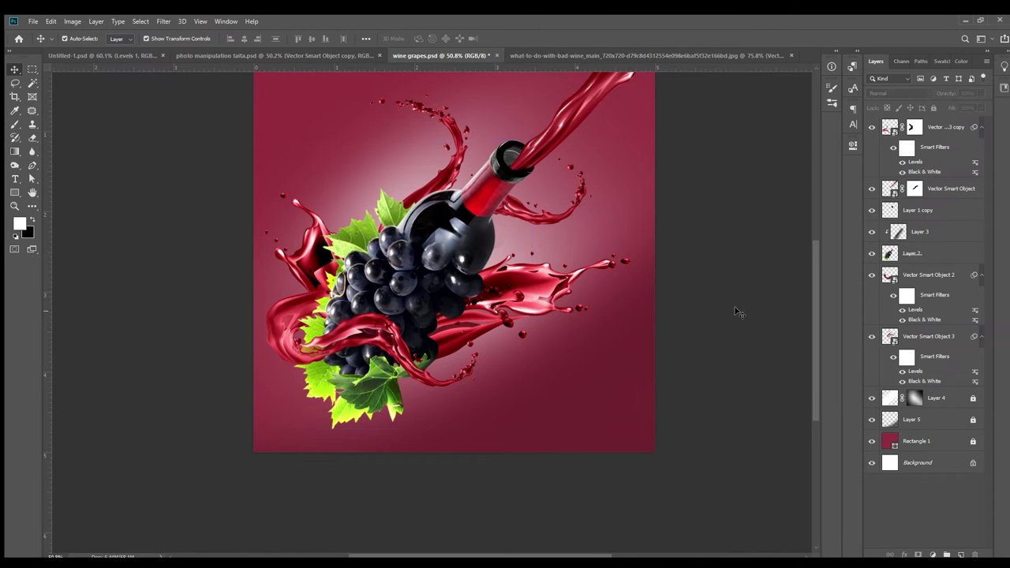
scroll(372, 319, "up", 5)
left_click(960, 555)
Switch to a low-opacity black brush on Layer 6 for soft shadow painting
key("b")
scroll(350, 345, "up", 3)
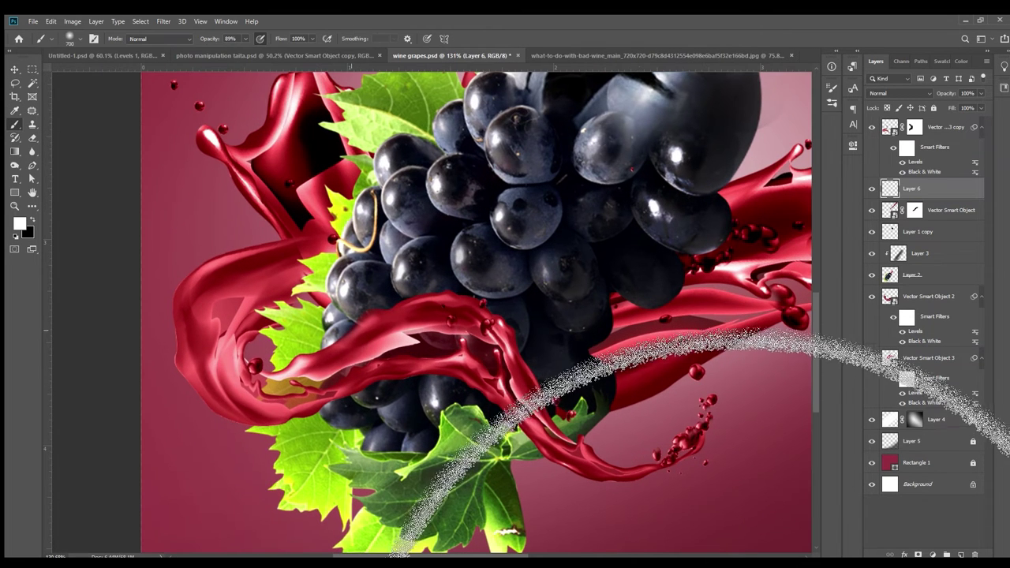
key("1")
scroll(344, 363, "up", 3)
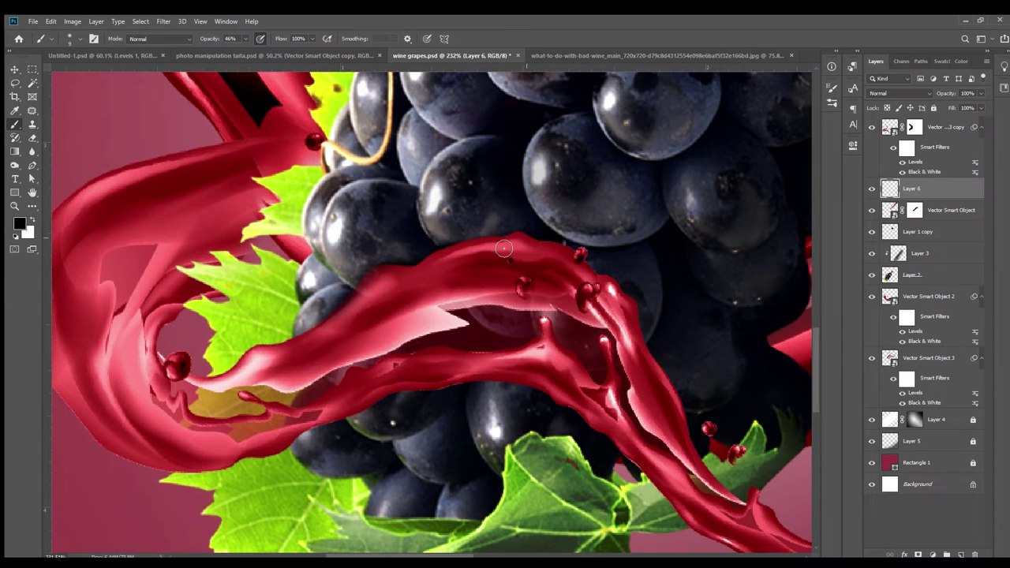
scroll(503, 248, "down", 8)
scroll(390, 333, "up", 8)
Pan and zoom to where the lower splash overlaps the grapes and vine leaves
left_click_drag(410, 341, 391, 330)
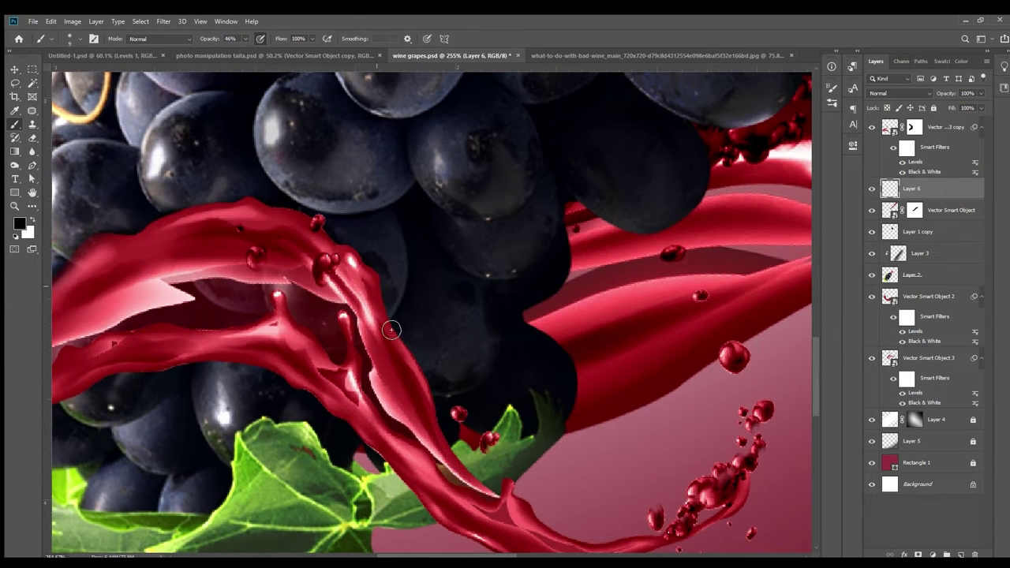
left_click_drag(452, 444, 404, 334)
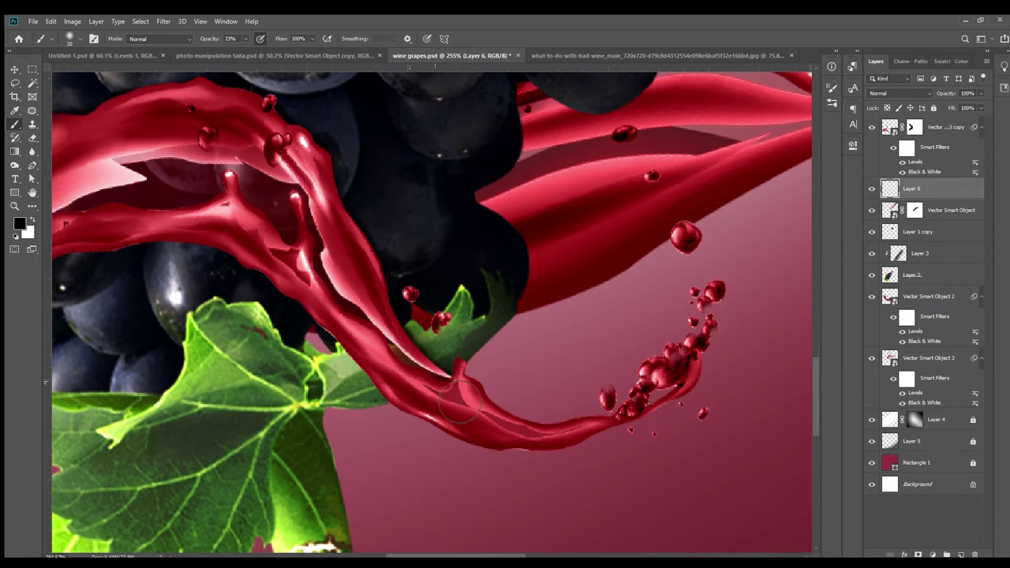
scroll(462, 399, "down", 8)
scroll(319, 263, "up", 5)
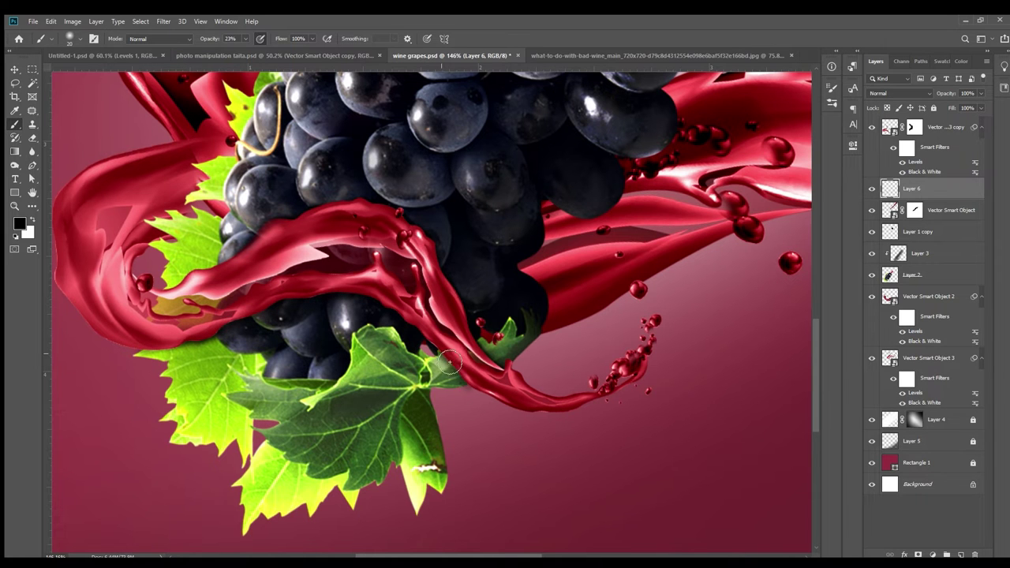
scroll(440, 353, "up", 4)
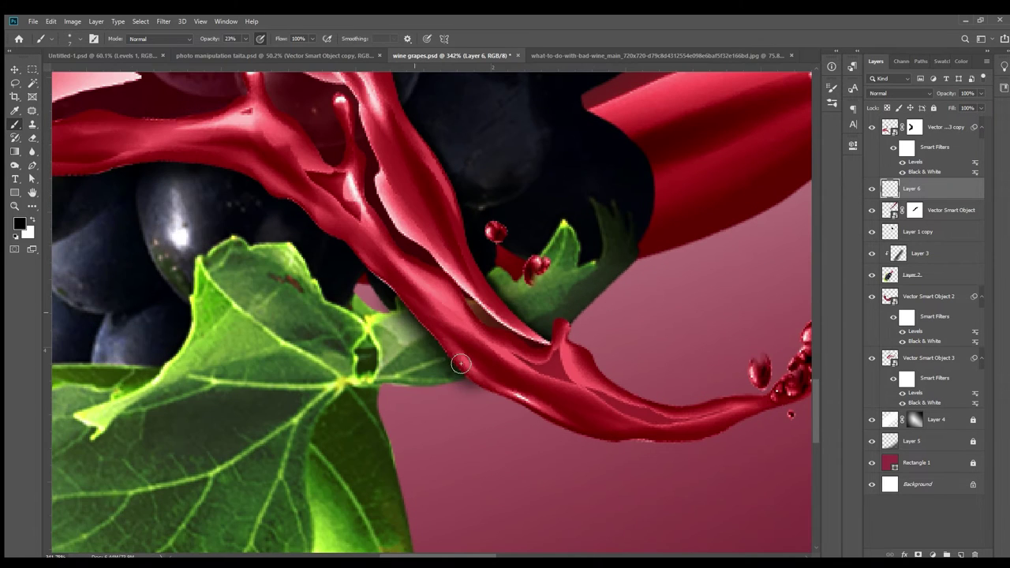
scroll(481, 384, "down", 8)
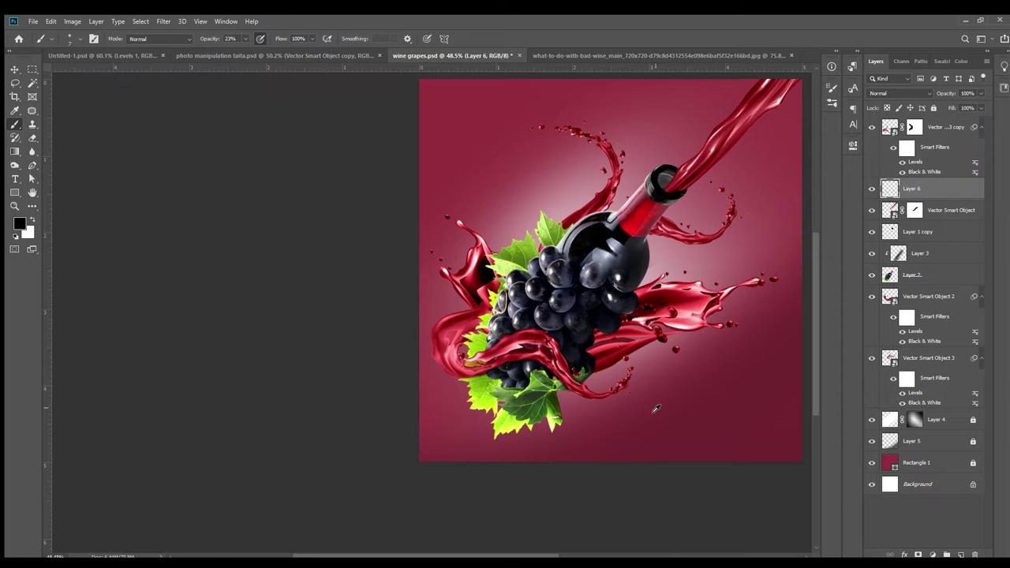
scroll(570, 370, "up", 3)
Select Layer 2 and brush over the grape leaf edges while zoomed in
key("v")
left_click(573, 305)
key("b")
scroll(494, 291, "up", 3)
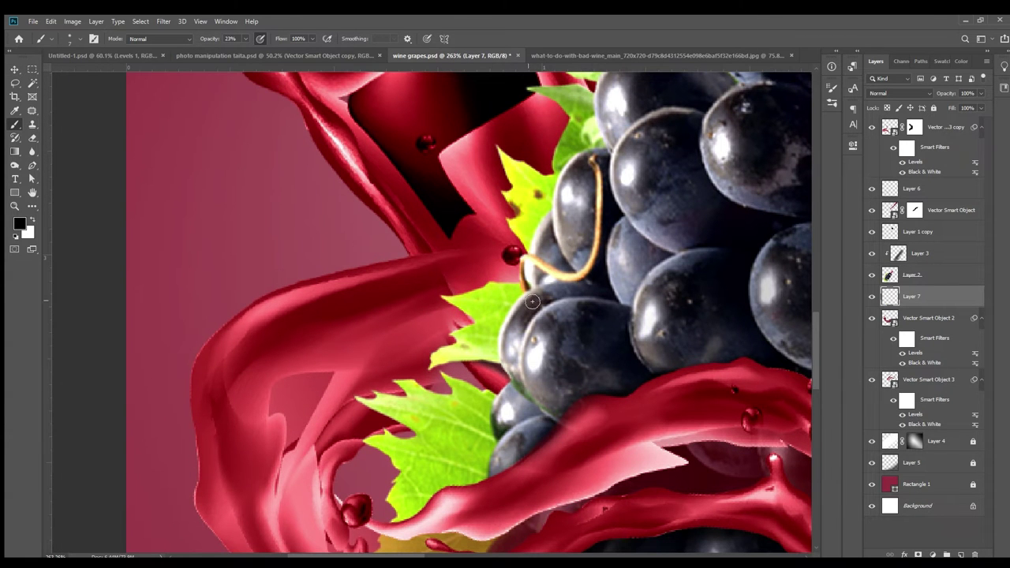
scroll(465, 310, "down", 5)
scroll(460, 373, "up", 3)
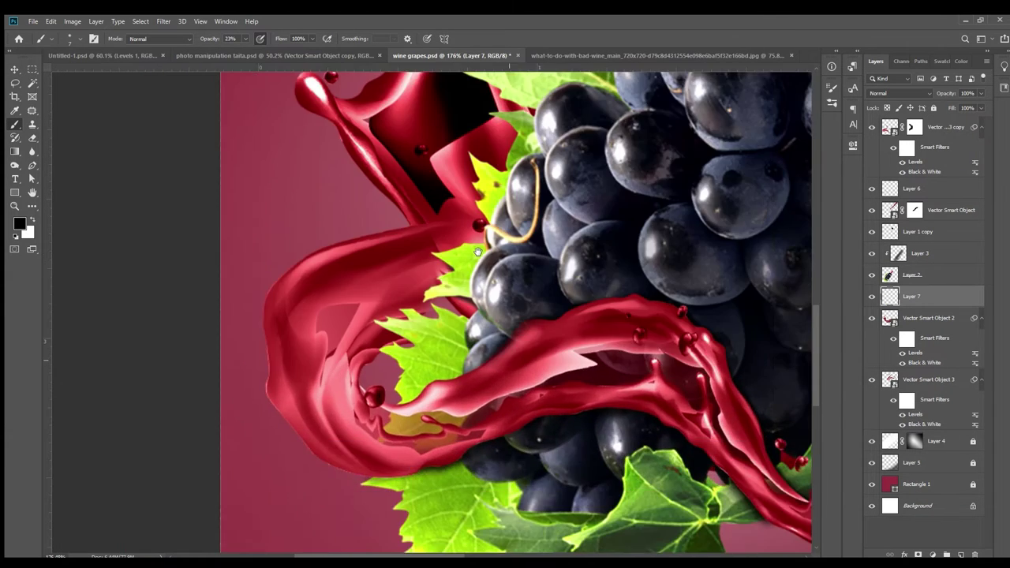
scroll(461, 374, "up", 1)
scroll(460, 373, "up", 1)
scroll(461, 373, "up", 2)
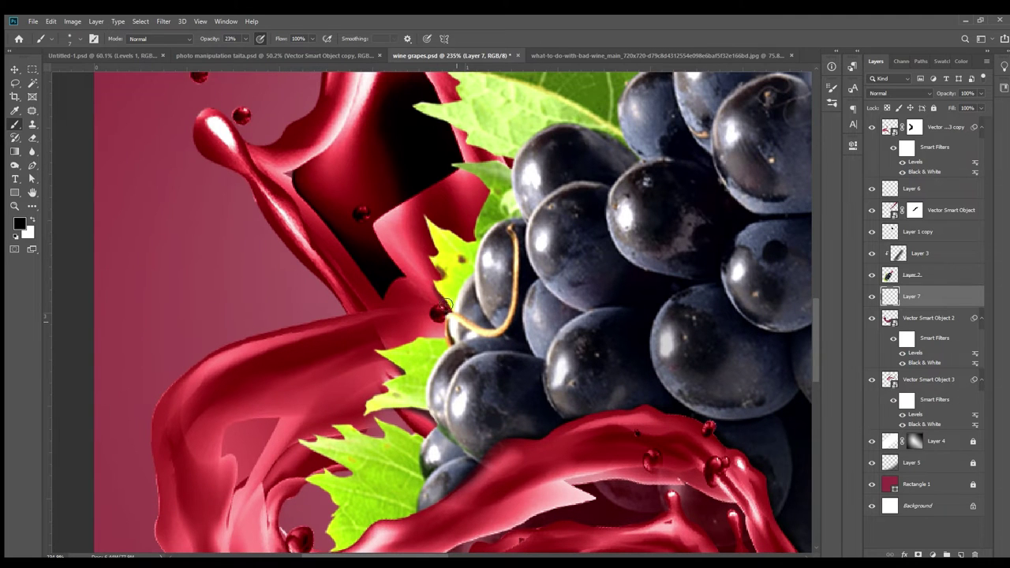
scroll(451, 283, "up", 2)
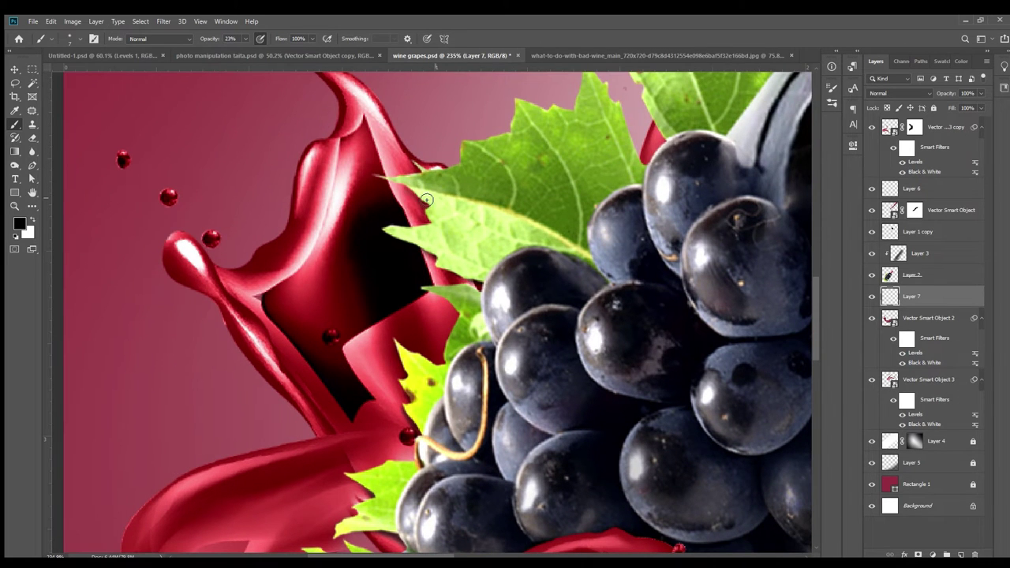
Alternate eraser and brush to clean stray paint along the leaf edges
key("e")
scroll(426, 214, "down", 5)
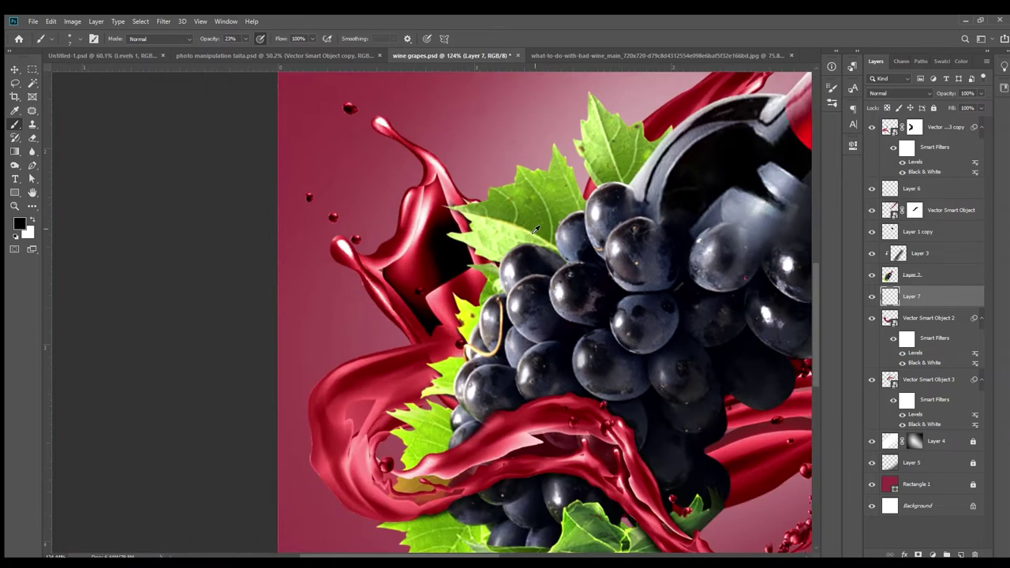
scroll(414, 212, "up", 6)
key("b")
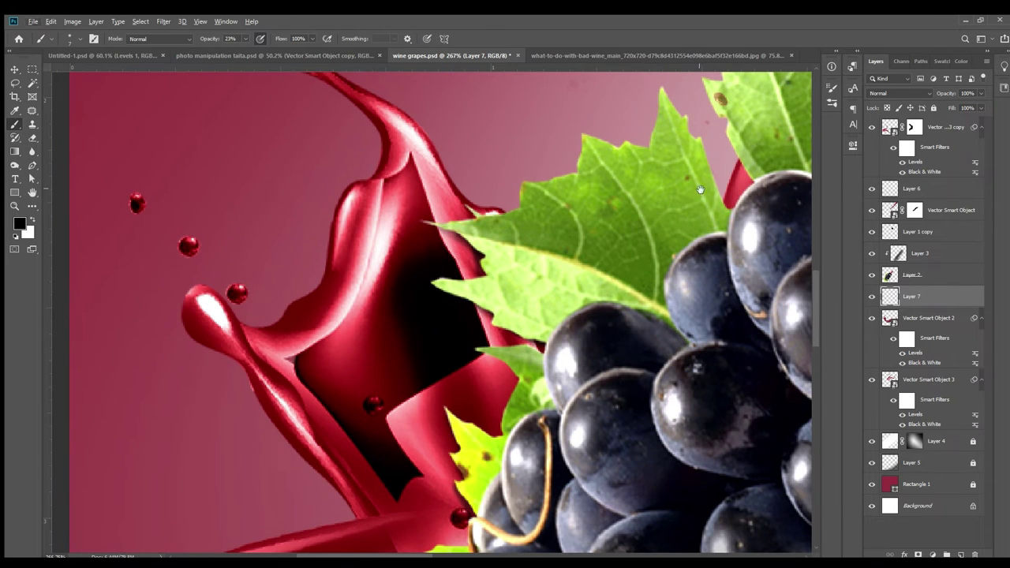
scroll(489, 245, "right", 3)
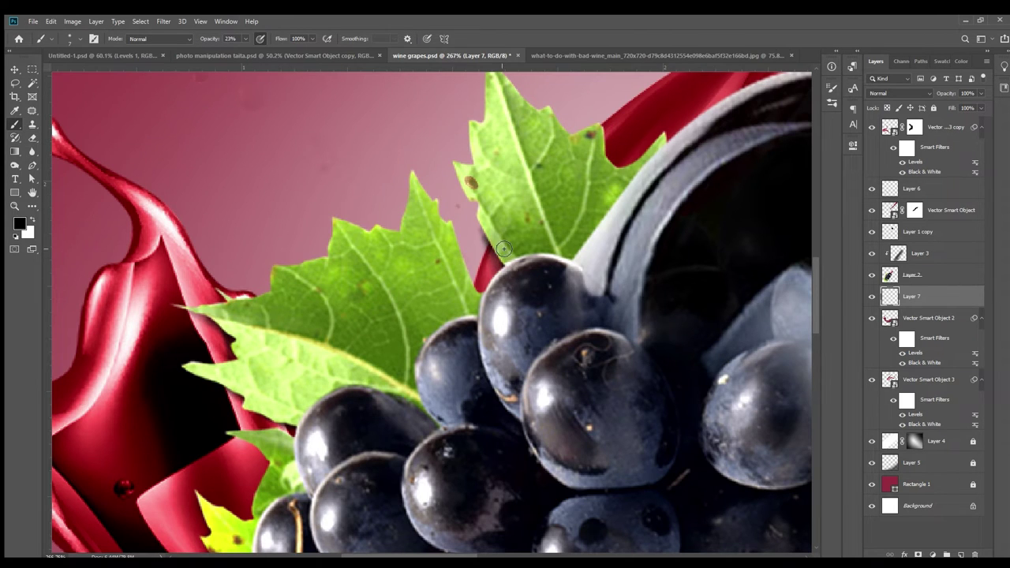
key("e")
scroll(489, 264, "up", 4)
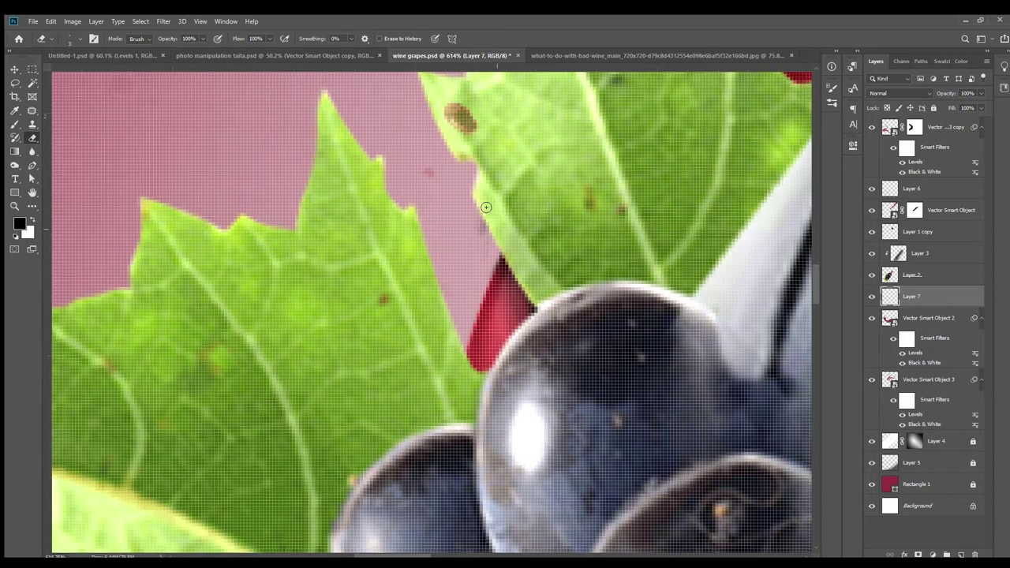
scroll(501, 238, "down", 5)
key("b")
scroll(609, 285, "up", 3)
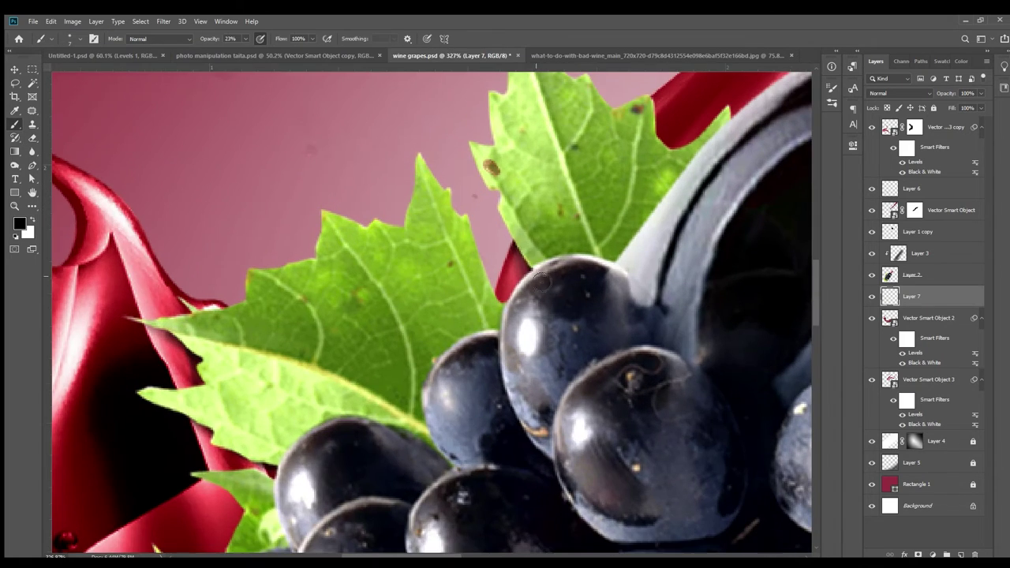
scroll(526, 254, "down", 3)
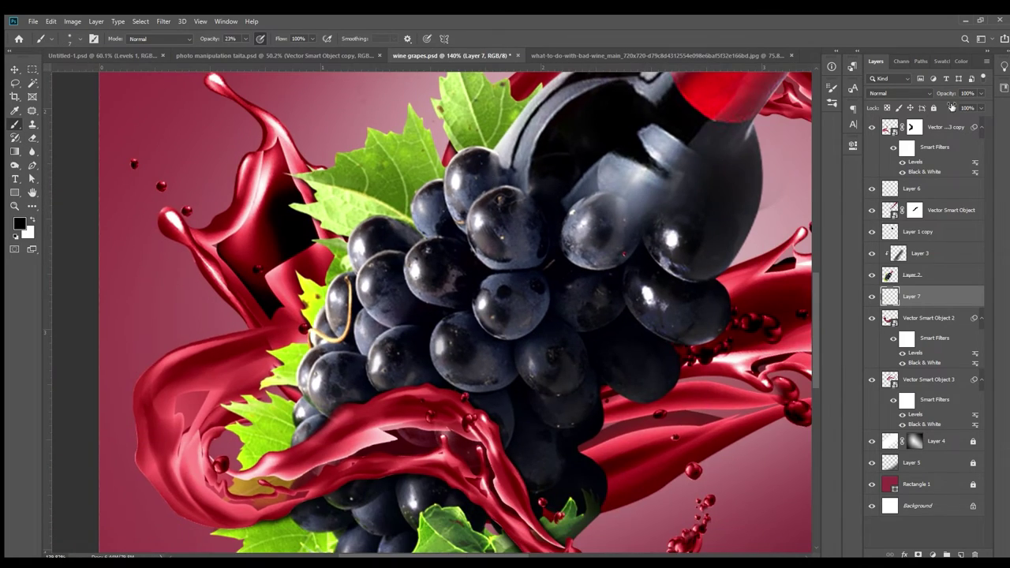
scroll(298, 251, "up", 5)
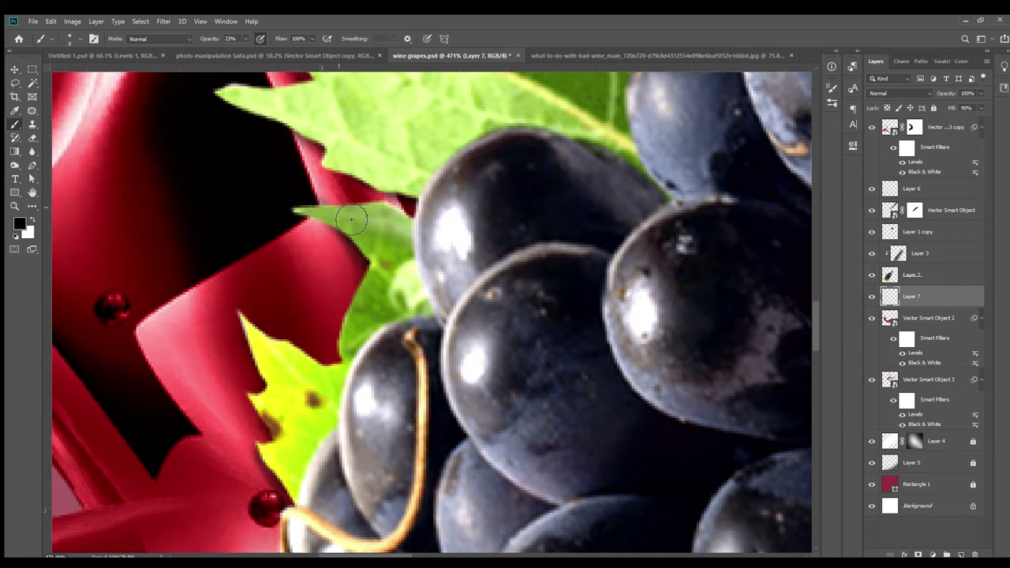
Erase the remaining fringe between leaves, grapes and splashes, and add a new empty layer
key("e")
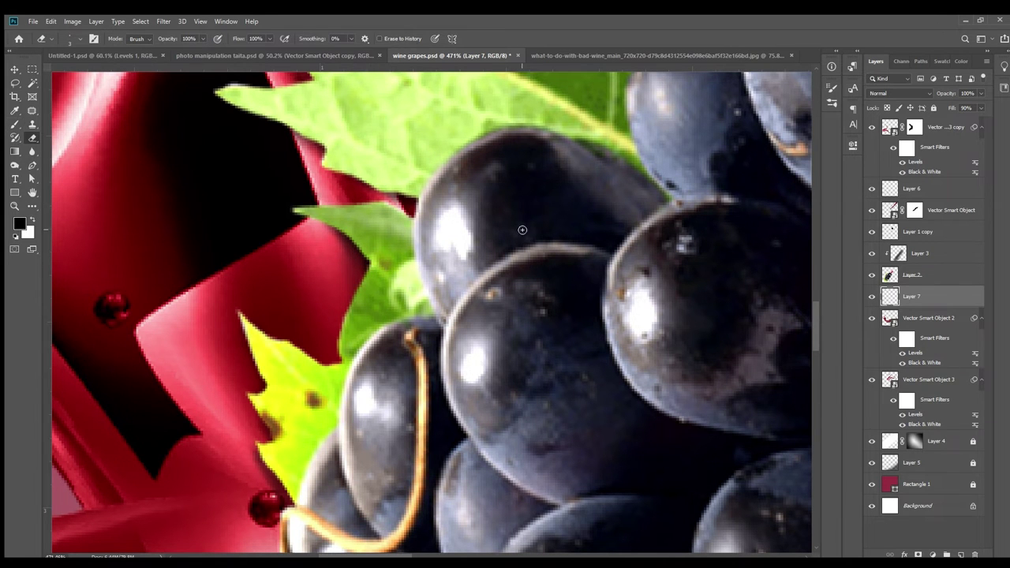
scroll(521, 230, "down", 5)
scroll(440, 280, "up", 2)
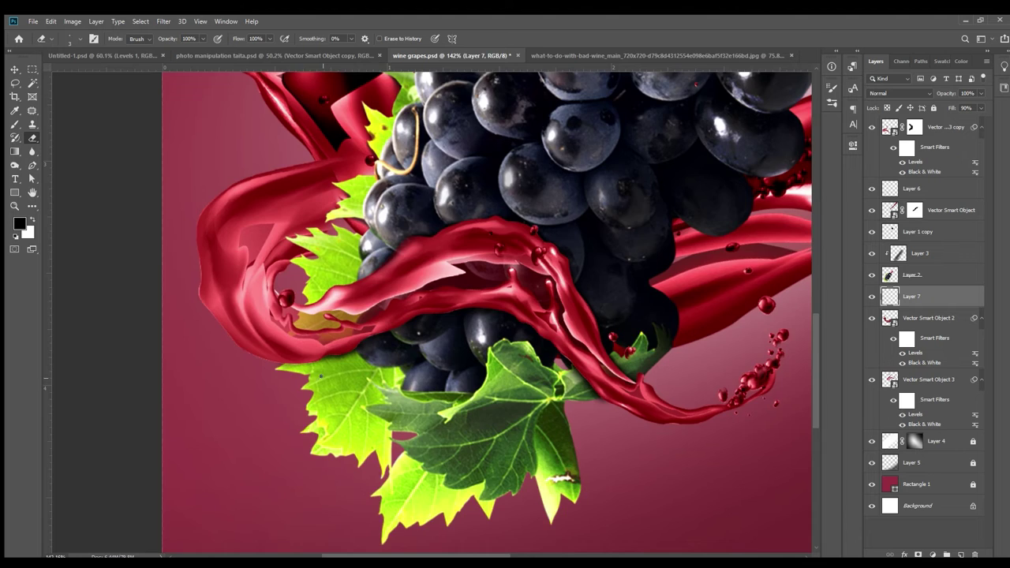
scroll(379, 331, "down", 3)
scroll(332, 363, "down", 1)
scroll(291, 393, "down", 1)
scroll(392, 276, "up", 1)
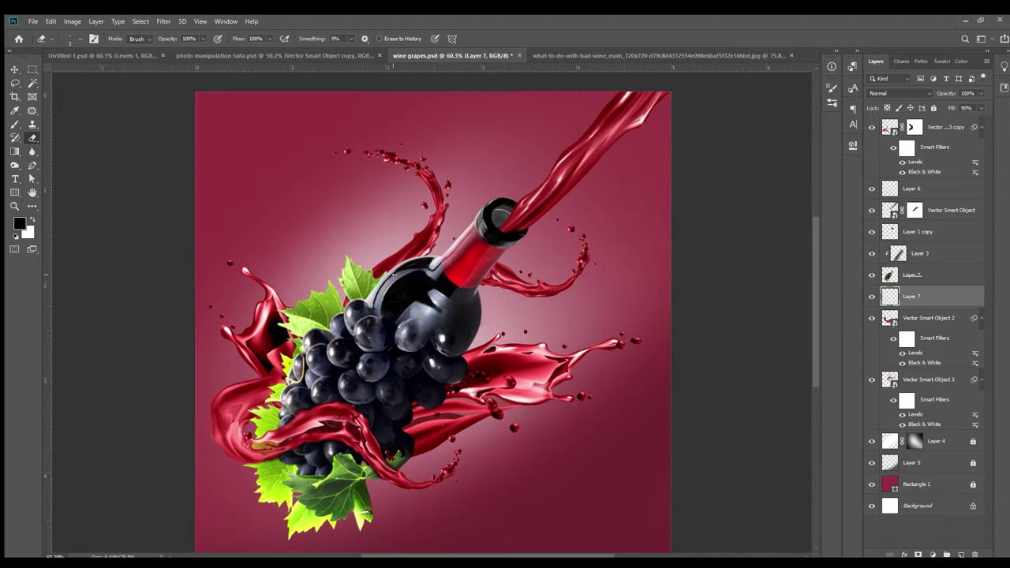
scroll(392, 275, "up", 1)
scroll(393, 275, "down", 1)
scroll(393, 274, "up", 1)
scroll(393, 274, "down", 1)
scroll(501, 239, "up", 3)
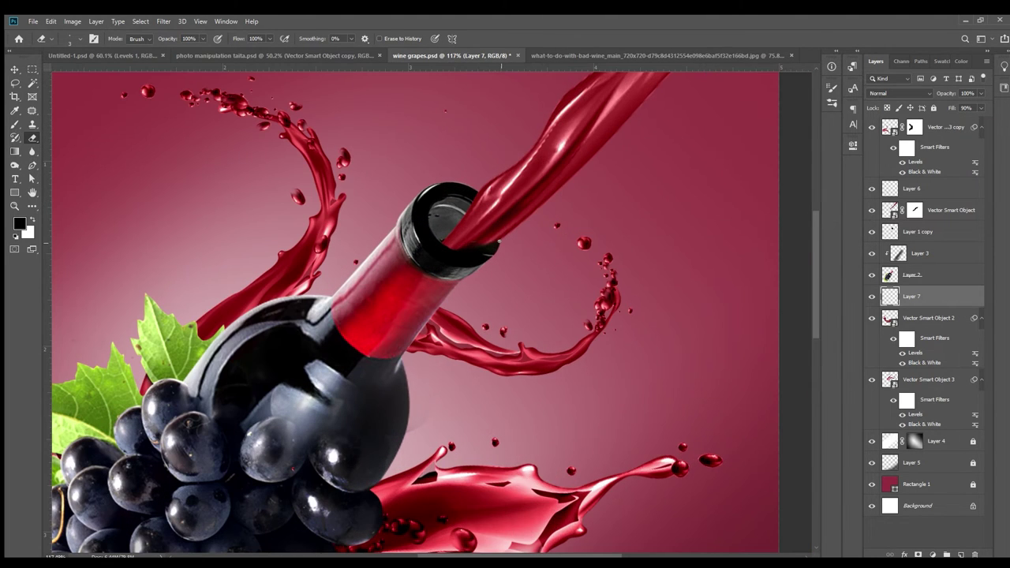
left_click(939, 253)
Create new layers for bottle shading, clipping one to the layer beneath
key("ctrl+shift+alt+n")
key("b")
scroll(487, 265, "up", 3)
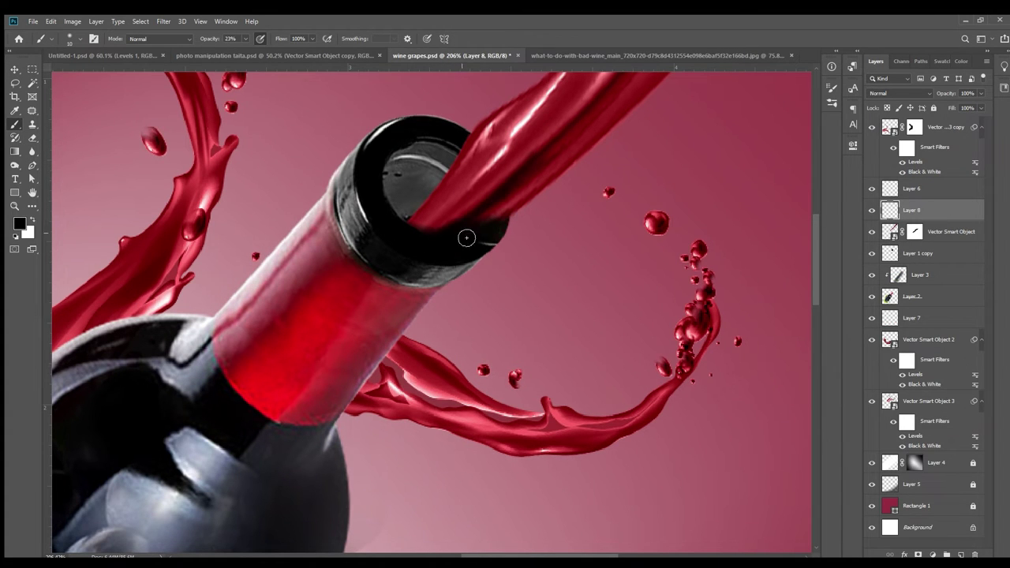
scroll(458, 262, "down", 5)
scroll(458, 262, "up", 3)
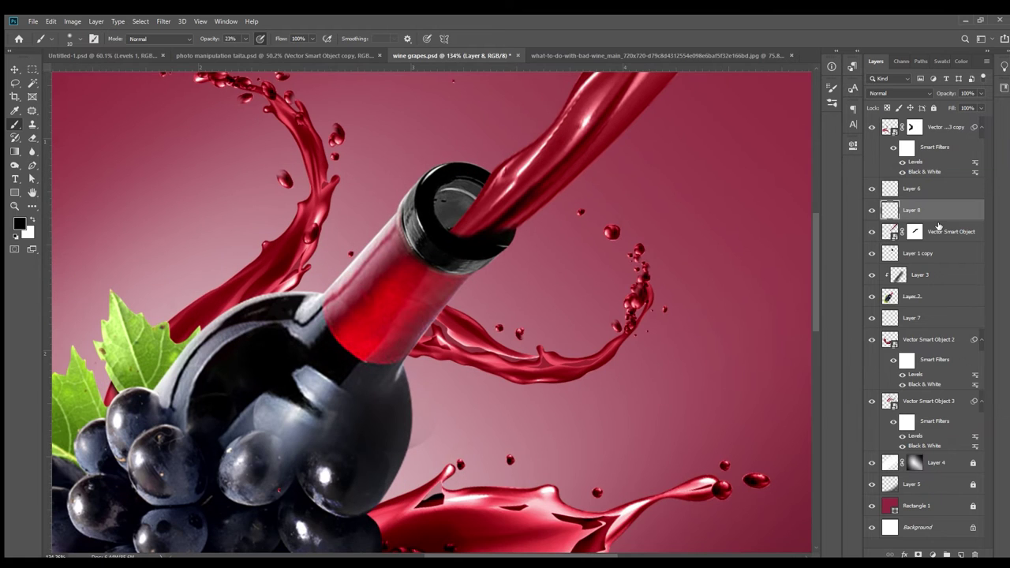
left_click(915, 296)
key("ctrl+shift+alt+n")
scroll(521, 237, "up", 1)
scroll(526, 232, "up", 1)
scroll(539, 235, "up", 1)
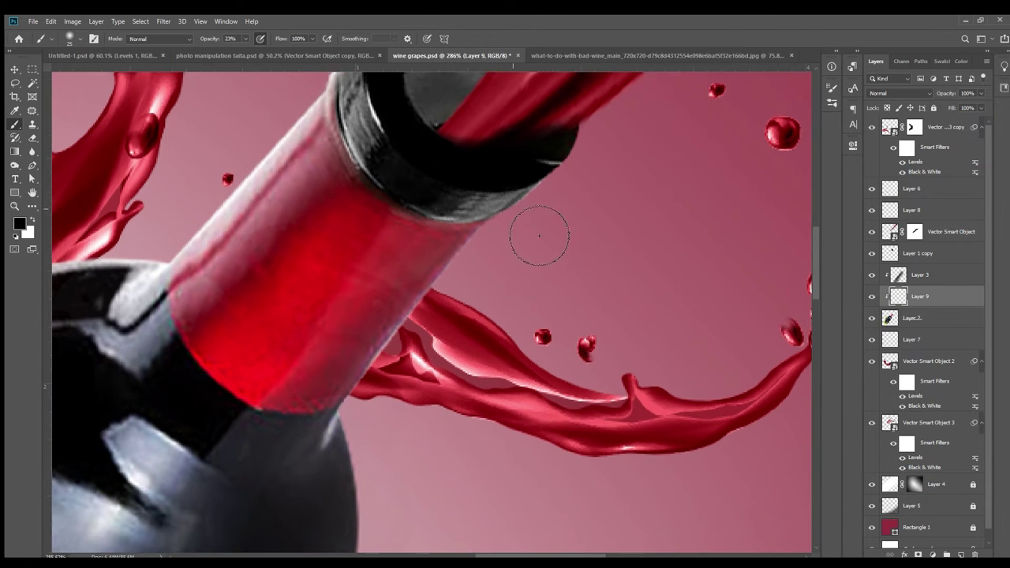
scroll(539, 236, "down", 1)
Paint a soft black shadow along the bottle neck's right edge
mouse_move(500, 172)
left_mouse_down()
mouse_move(519, 219)
mouse_move(414, 292)
left_mouse_up()
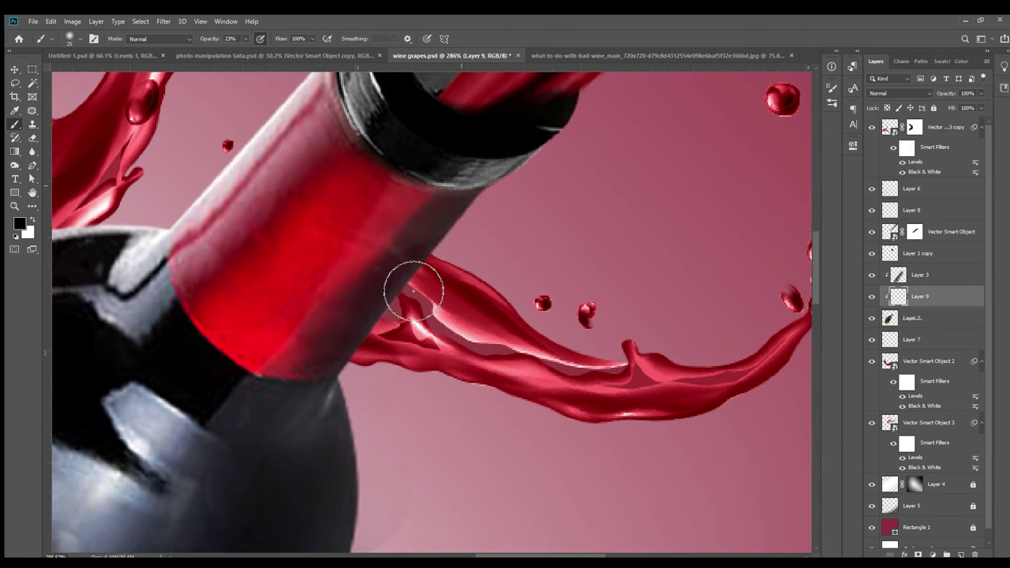
scroll(474, 213, "down", 3)
scroll(502, 203, "down", 2)
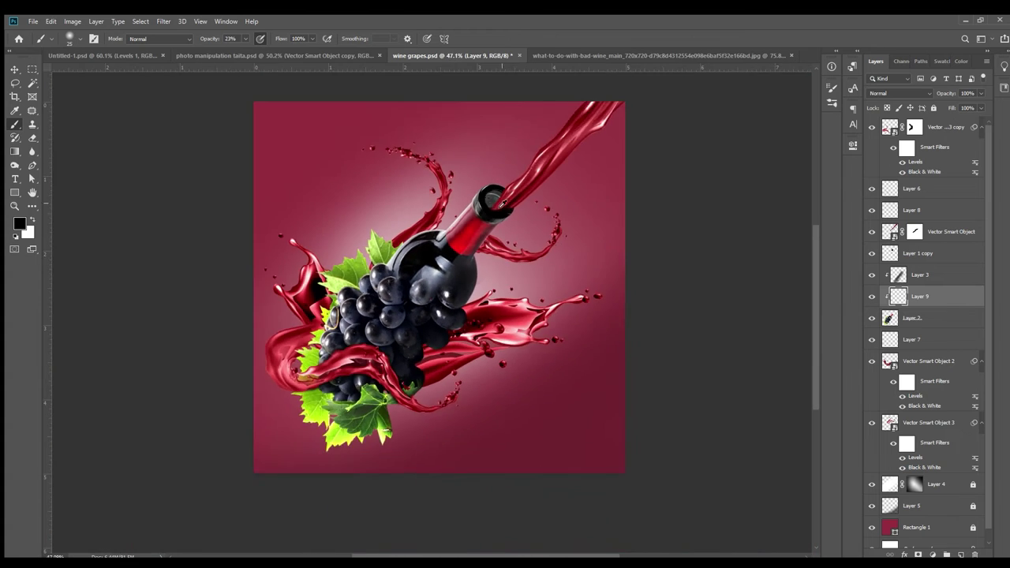
scroll(502, 204, "up", 3)
scroll(502, 203, "up", 1)
Paint soft white highlights along the bottle neck and the bottle's right edge
key("x")
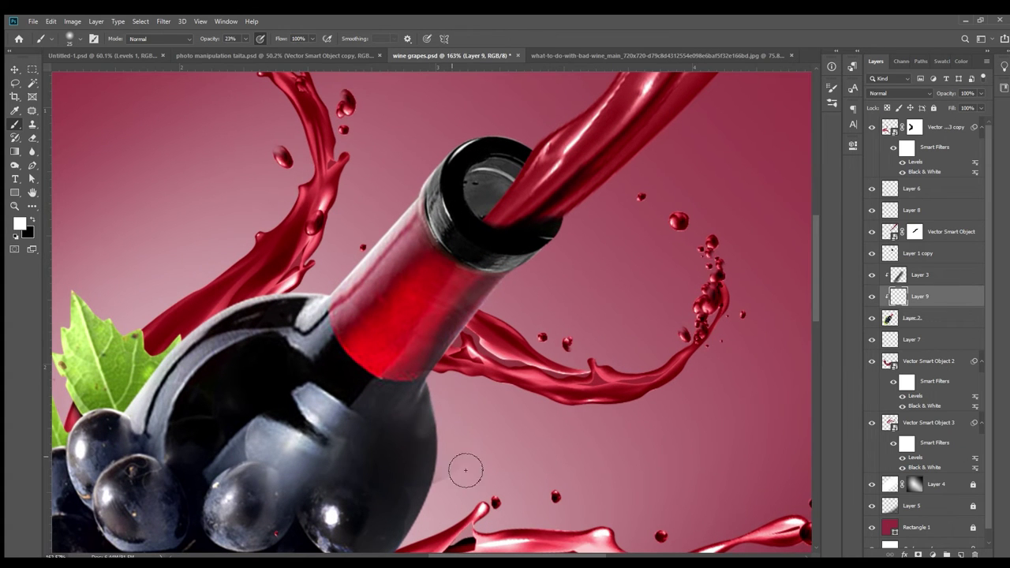
left_click_drag(443, 401, 505, 300)
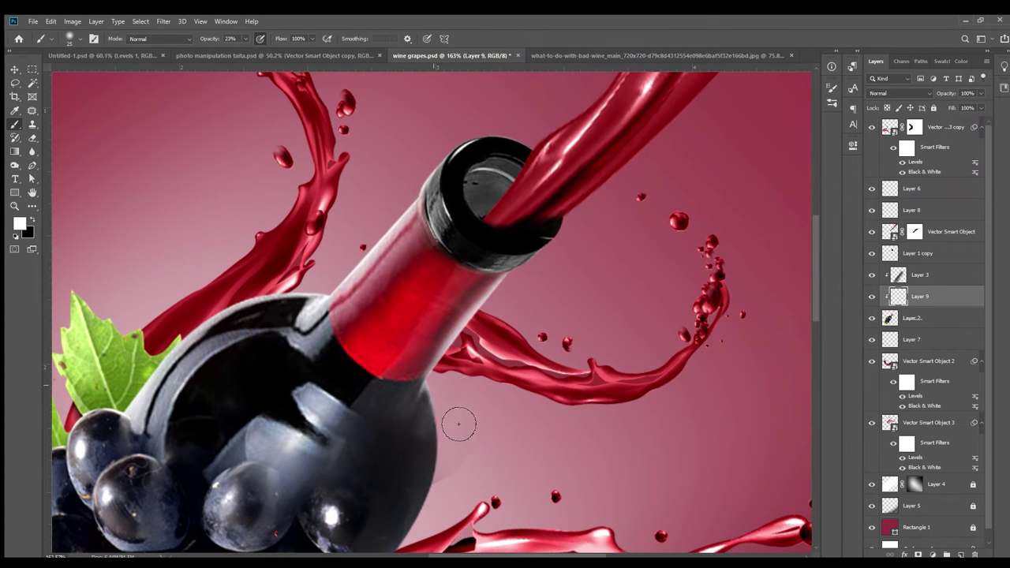
scroll(473, 434, "down", 1)
scroll(484, 444, "down", 1)
scroll(553, 332, "down", 1)
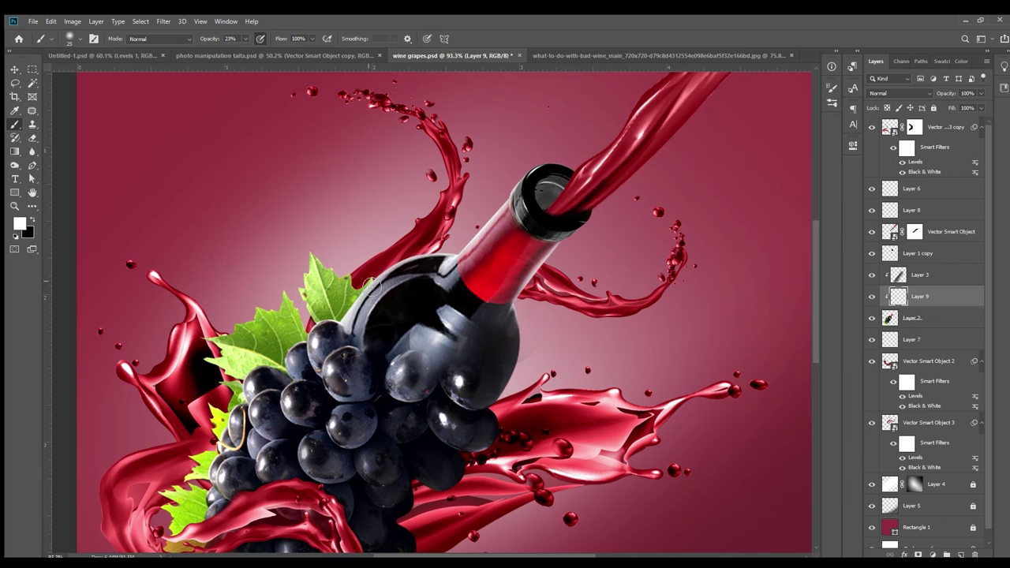
scroll(576, 339, "up", 1)
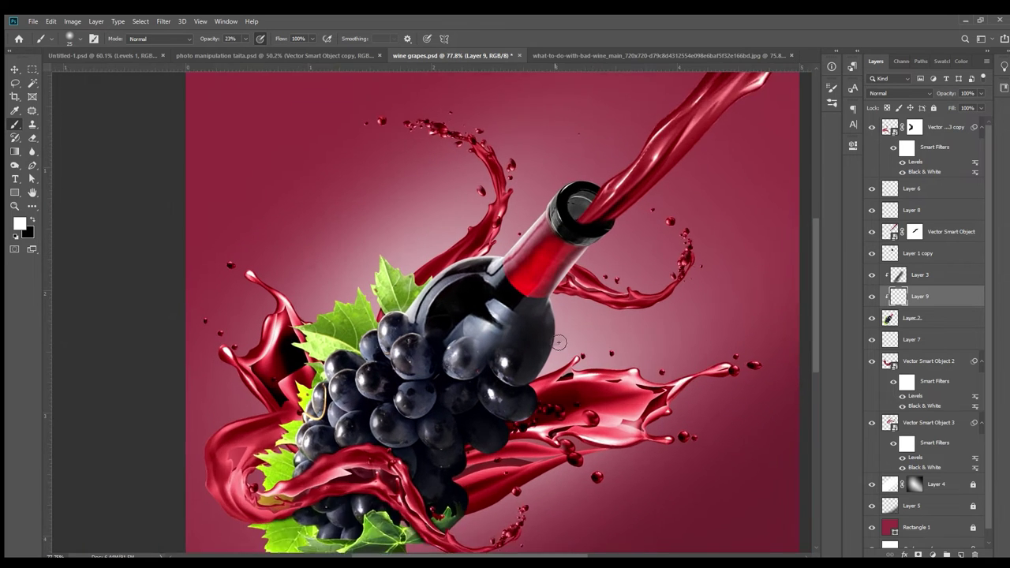
left_click_drag(577, 339, 585, 317)
left_click_drag(556, 378, 541, 414)
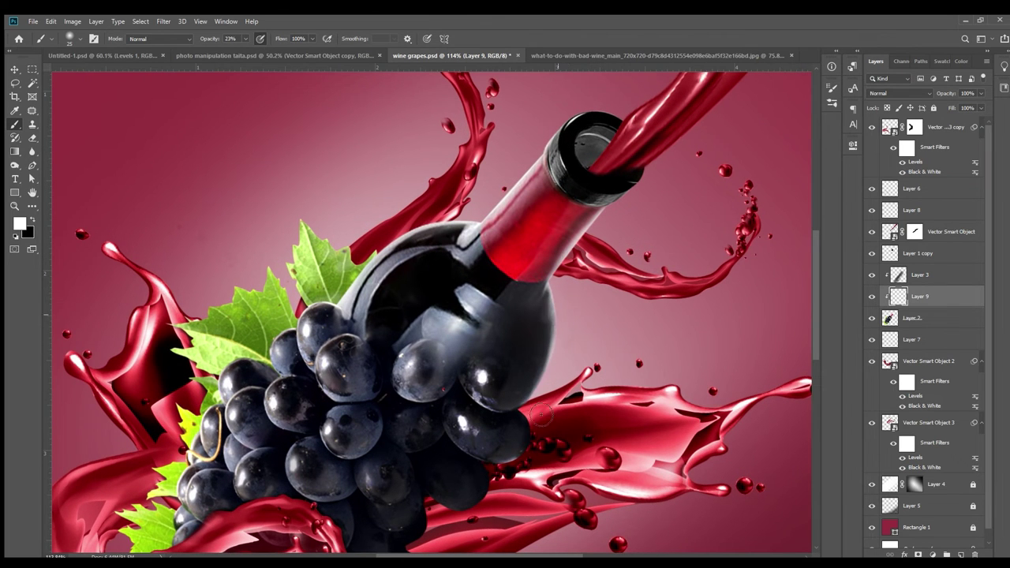
scroll(545, 427, "down", 2)
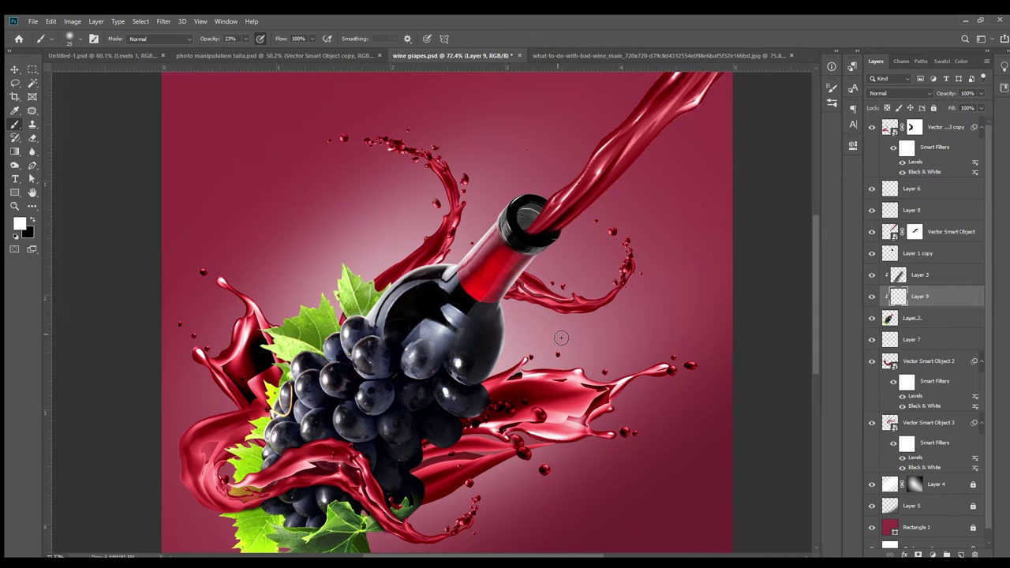
scroll(561, 338, "down", 1)
scroll(518, 252, "up", 3)
Select the grapes Layer 2 and add a new empty Layer 10 at the top
left_click(880, 317)
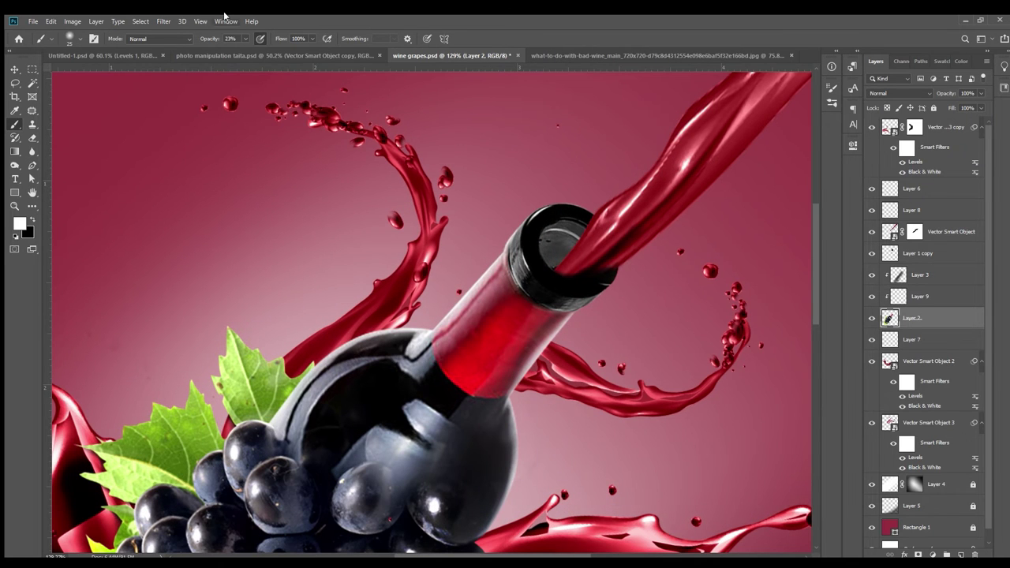
key("space")
left_click(545, 221)
scroll(613, 278, "down", 3)
scroll(614, 278, "down", 2)
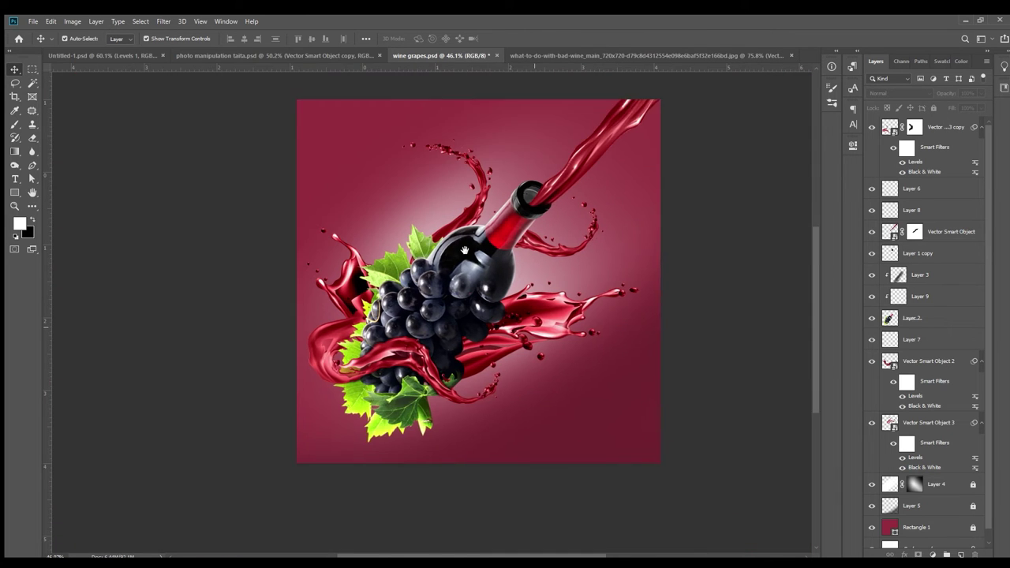
scroll(189, 346, "up", 2)
scroll(198, 379, "down", 2)
scroll(307, 284, "up", 1)
left_click(315, 314)
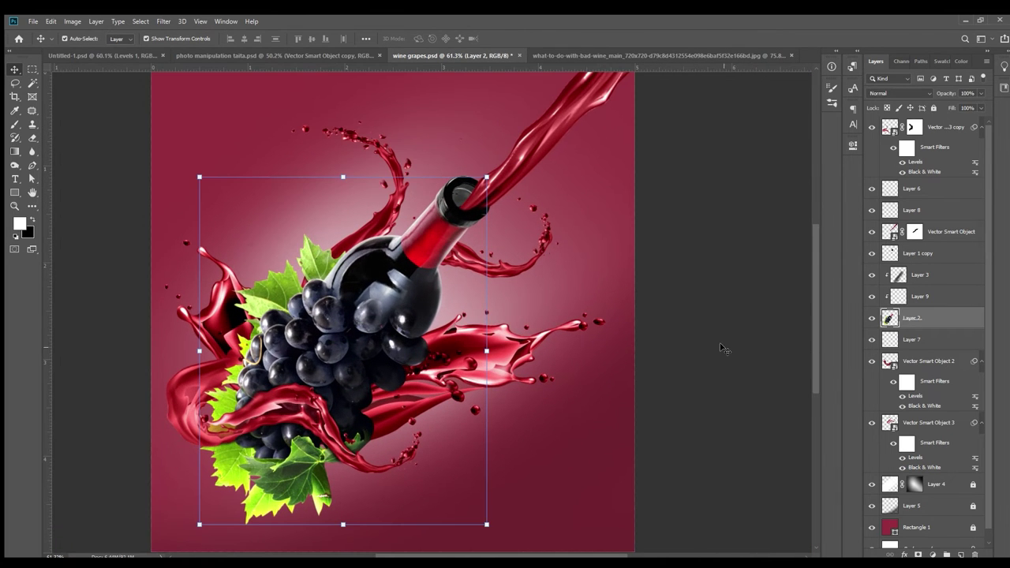
key("ctrl+shift+alt+n")
scroll(281, 341, "down", 1)
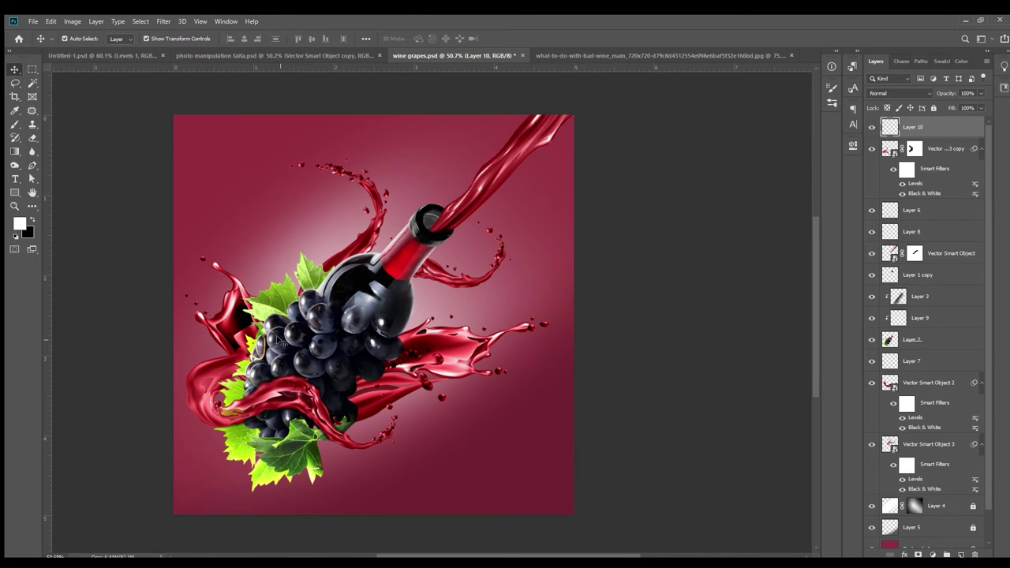
Sample crimson from the image and paint it over the pink glow with a 100 px soft brush
key("i")
left_click(186, 315)
key("b")
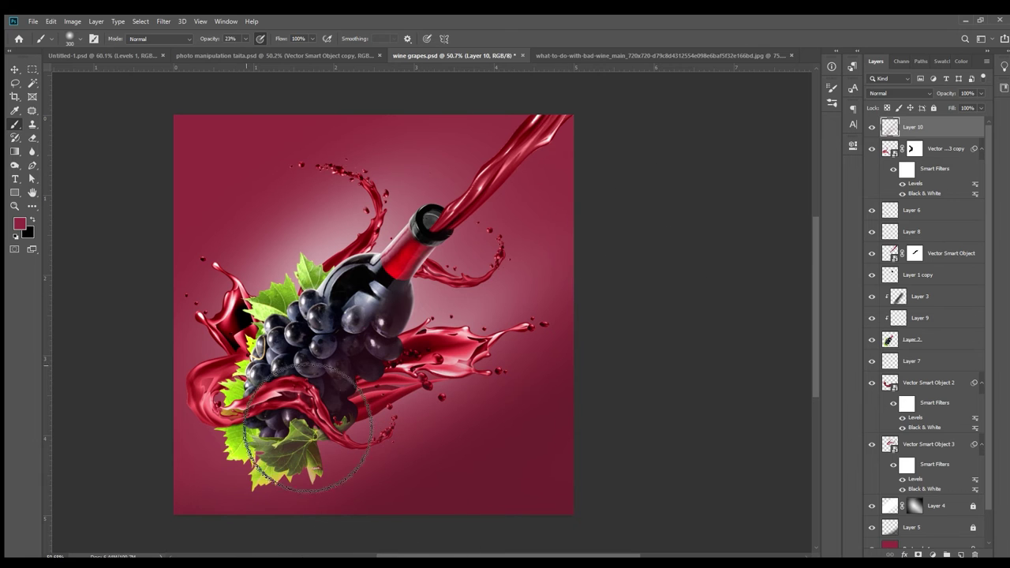
left_click_drag(363, 205, 169, 428)
scroll(620, 356, "down", 3)
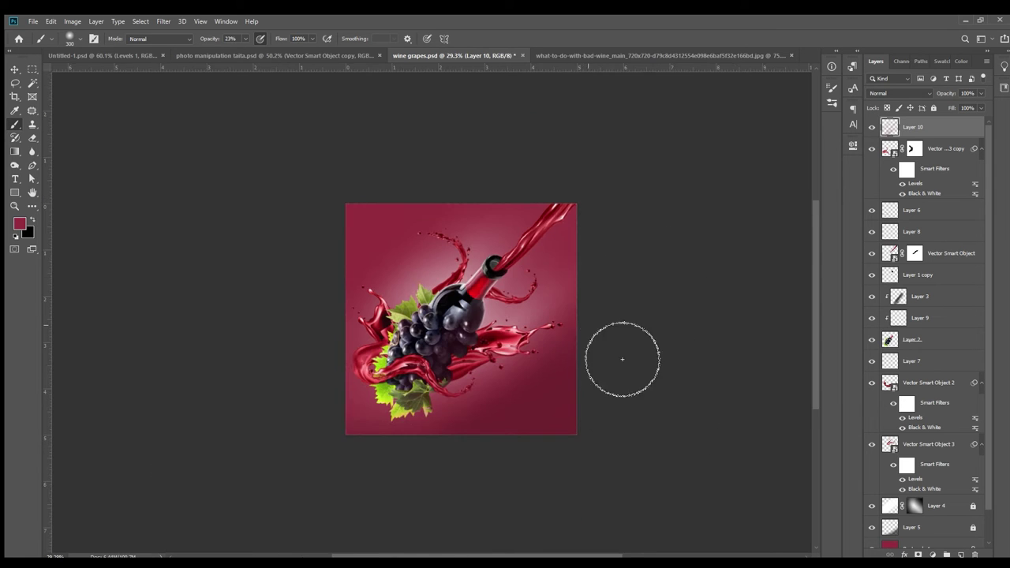
scroll(620, 356, "up", 2)
key("bracketleft")
key("bracketleft")
key("bracketleft")
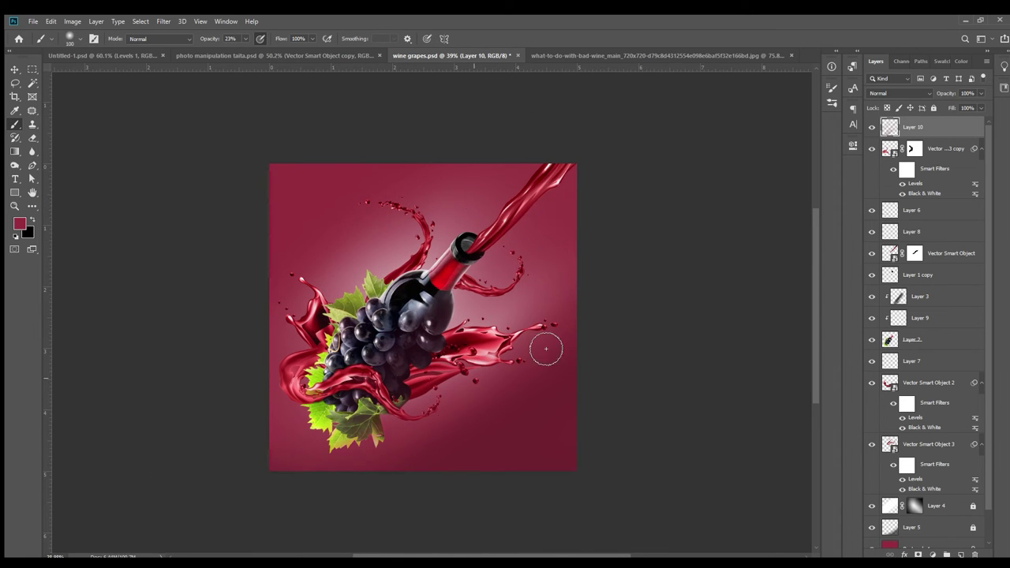
scroll(627, 310, "up", 1)
scroll(267, 387, "up", 2)
Set Layer 10's blend mode to Overlay
left_click(900, 93)
left_click(885, 219)
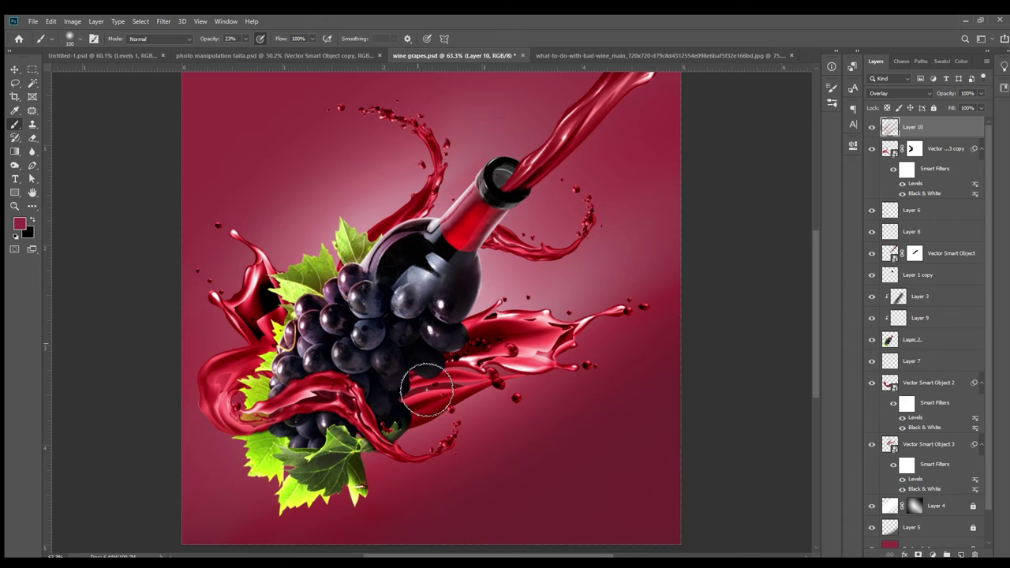
scroll(444, 384, "down", 3)
scroll(444, 384, "up", 2)
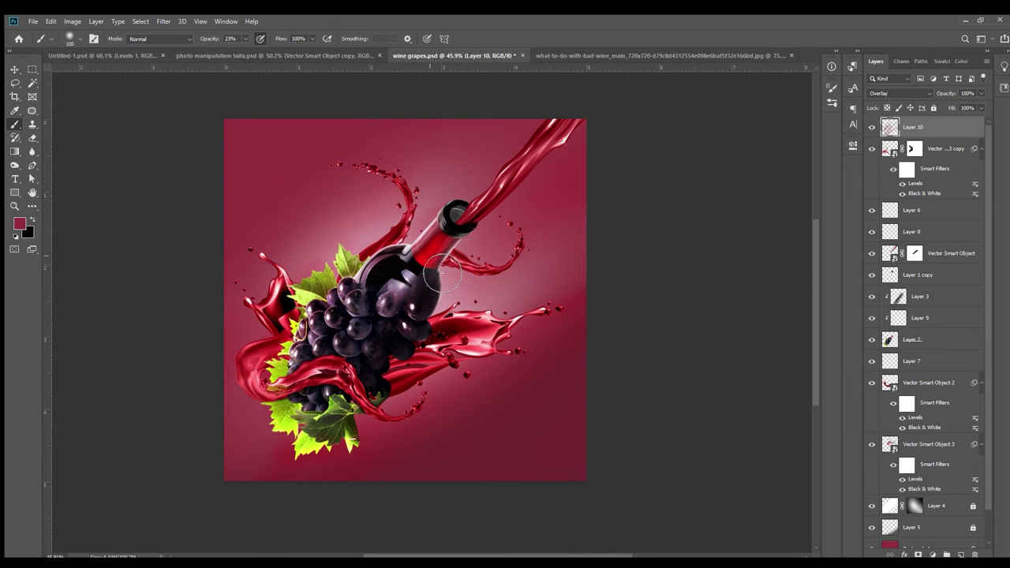
scroll(304, 338, "down", 2)
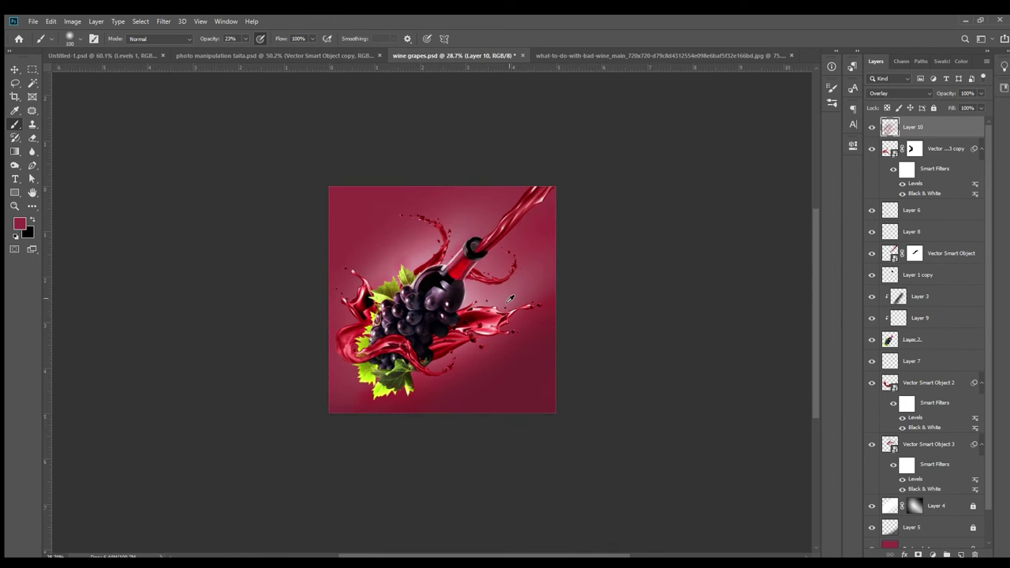
scroll(466, 306, "up", 1)
scroll(466, 307, "up", 1)
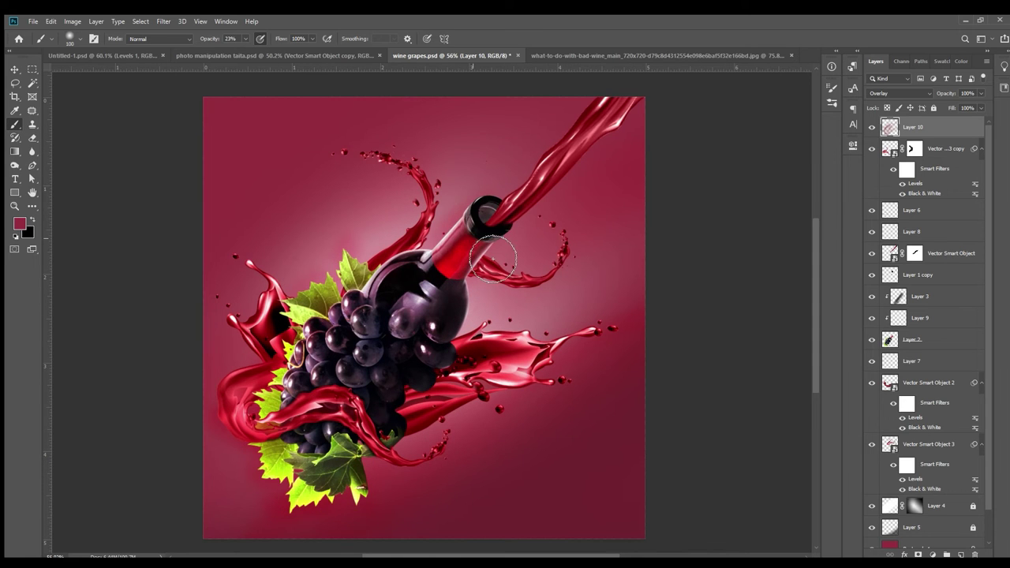
scroll(580, 323, "down", 1)
Add a layer mask to Layer 10 and paint low-opacity black over parts of the bottle
left_click(919, 555)
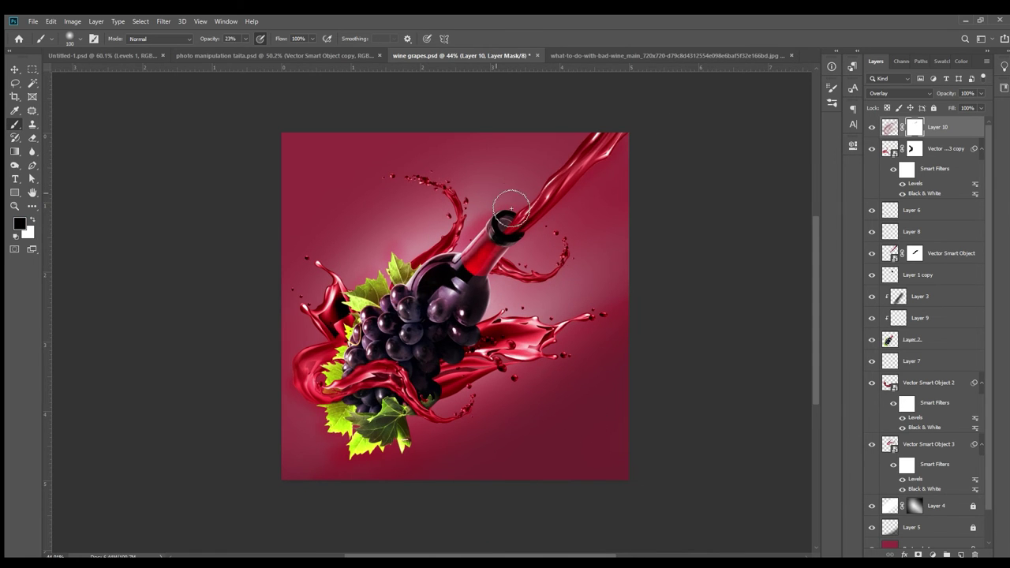
scroll(480, 217, "up", 2)
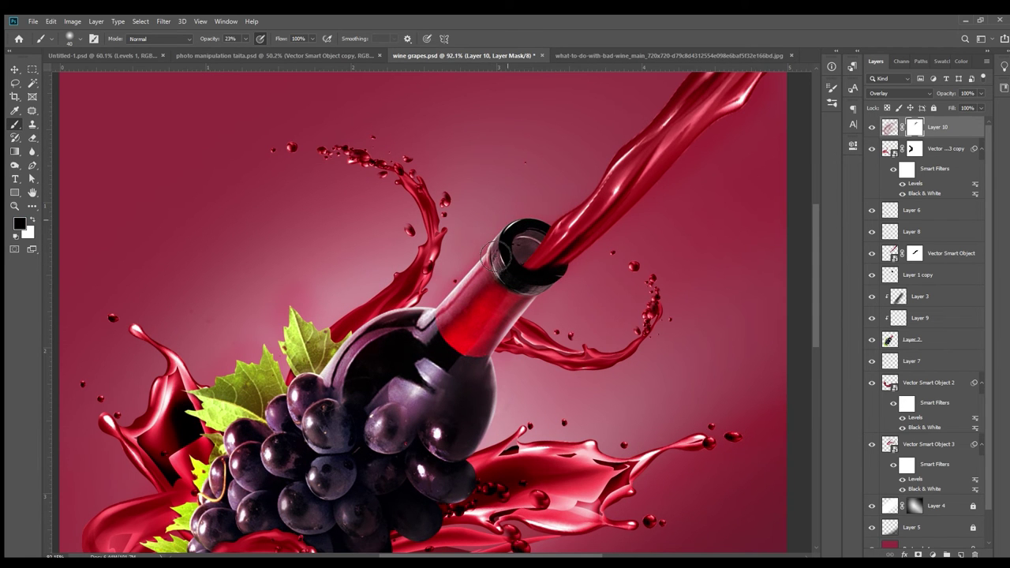
scroll(286, 342, "down", 5)
scroll(580, 325, "right", 2)
scroll(580, 325, "down", 2)
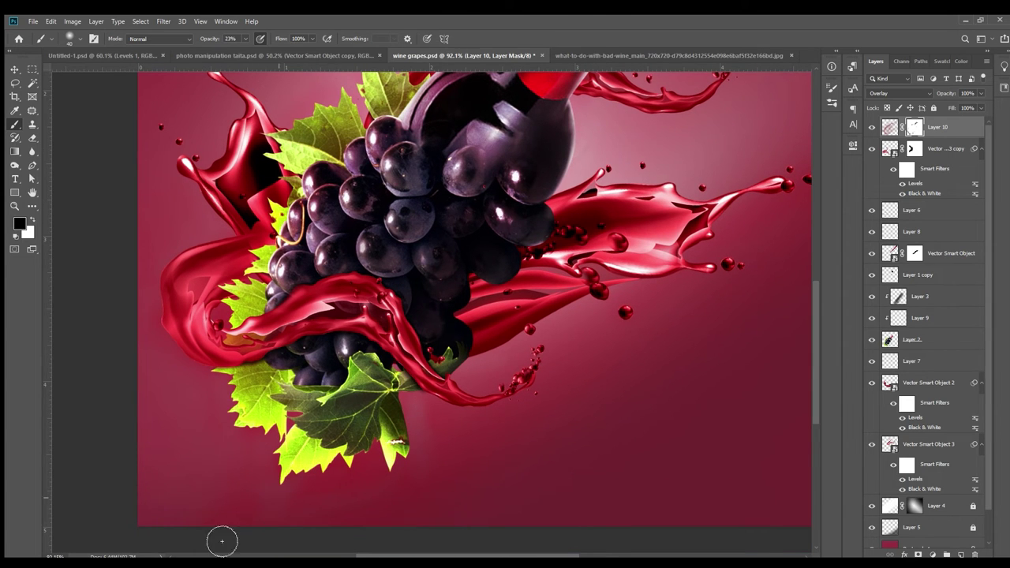
scroll(227, 379, "down", 1)
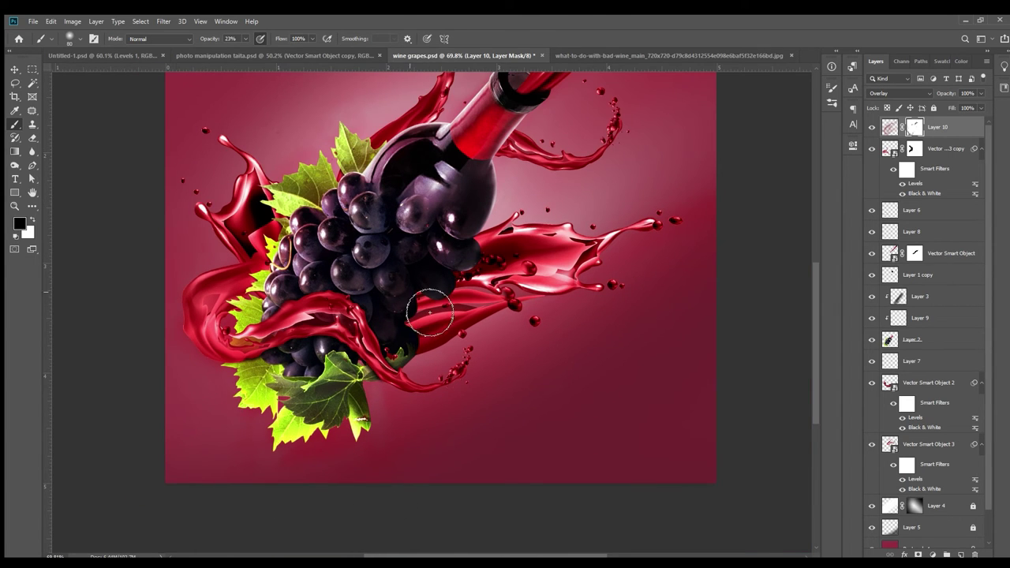
scroll(428, 307, "down", 2)
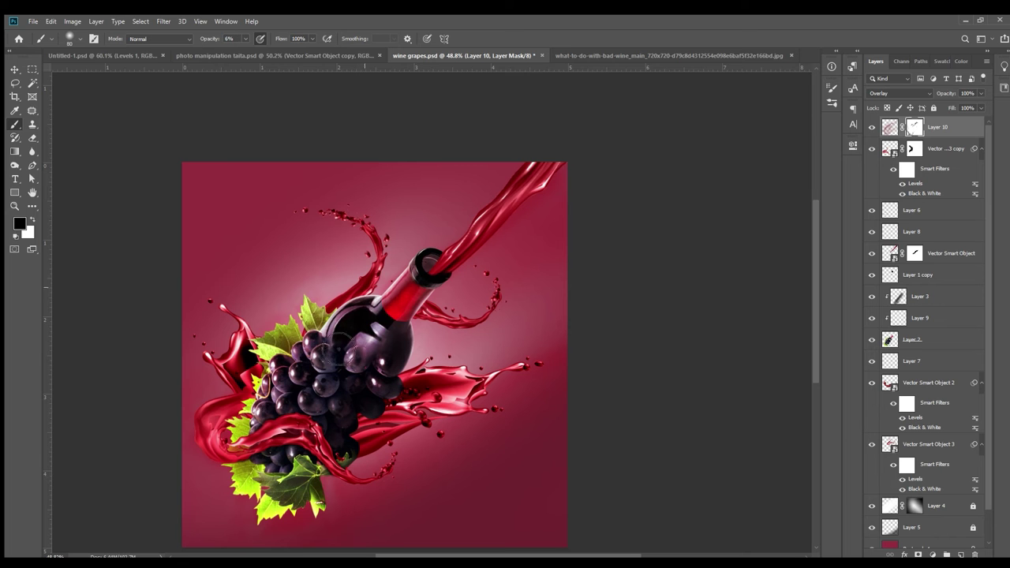
scroll(426, 359, "up", 1)
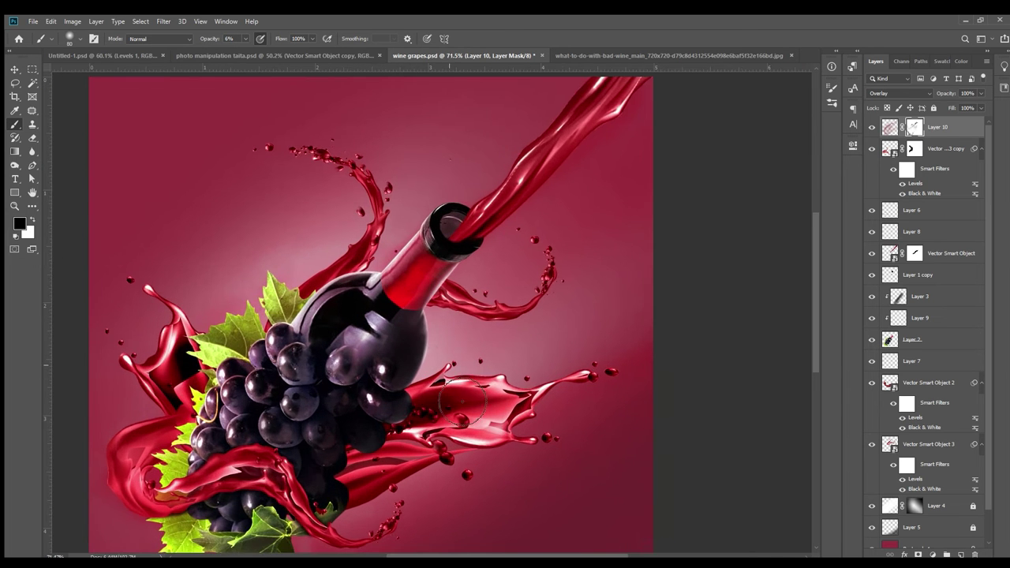
scroll(426, 360, "down", 1)
Soften the crimson overlay on the splashes through the mask and select Rectangle 1
scroll(410, 360, "up", 2)
scroll(396, 362, "up", 1)
scroll(396, 362, "down", 2)
scroll(419, 344, "up", 1)
scroll(438, 328, "down", 1)
scroll(455, 313, "down", 1)
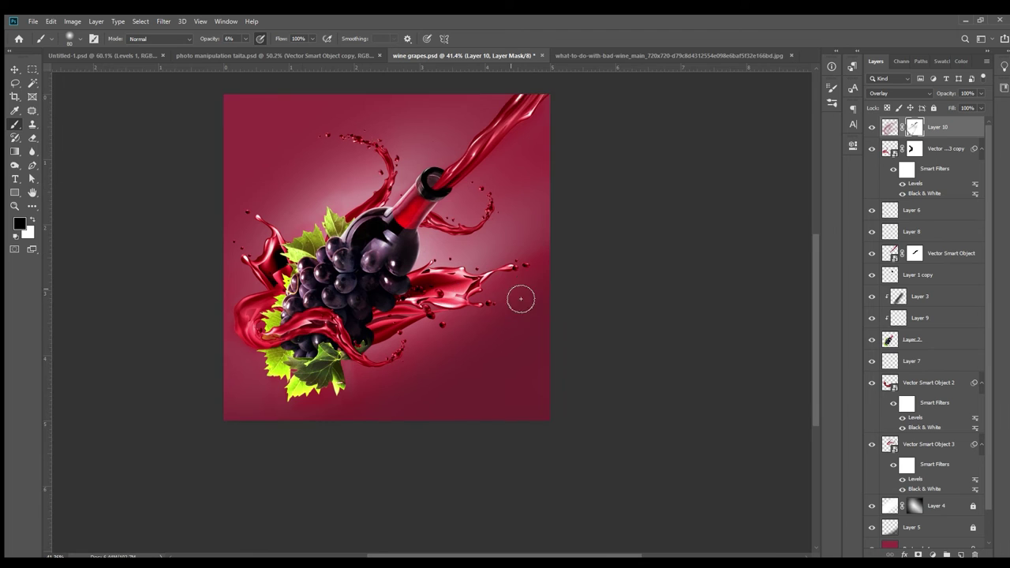
scroll(521, 295, "up", 1)
left_click(395, 290, "ctrl")
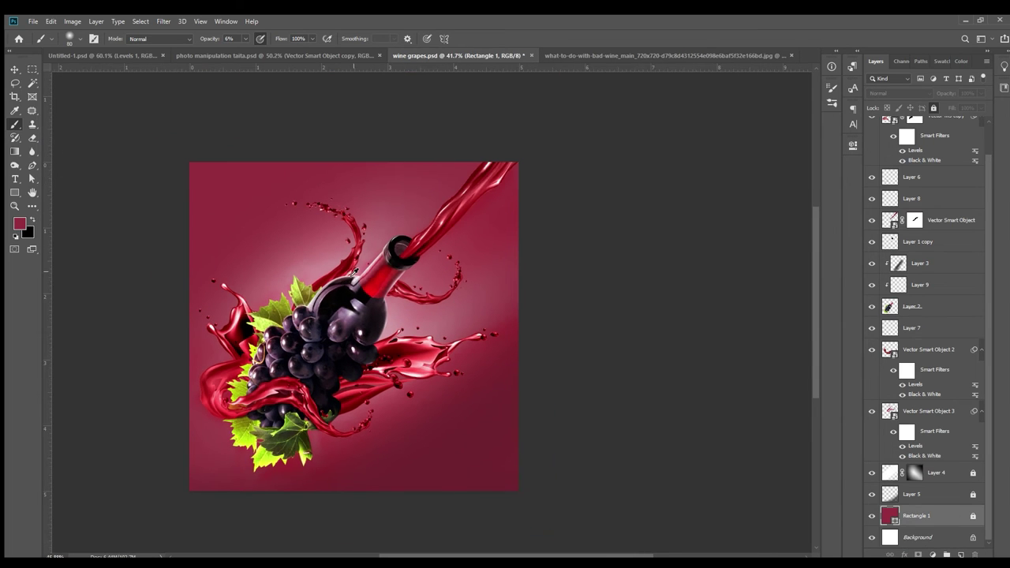
Smudge the grapes on Layer 2, then return to the top layers of the stack
left_click(919, 296)
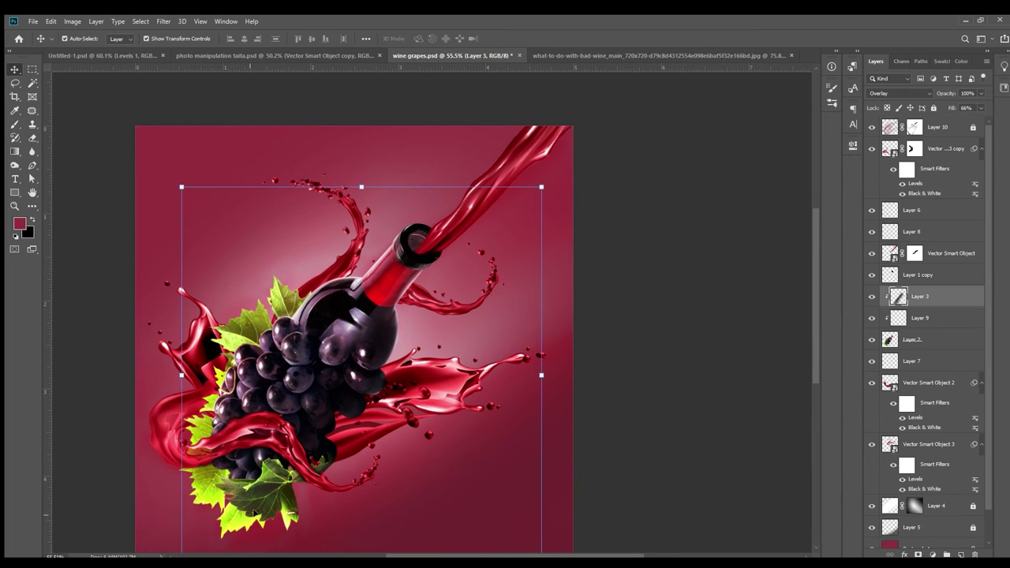
left_click(911, 339)
key("r")
scroll(328, 387, "down", 1)
scroll(329, 387, "up", 2)
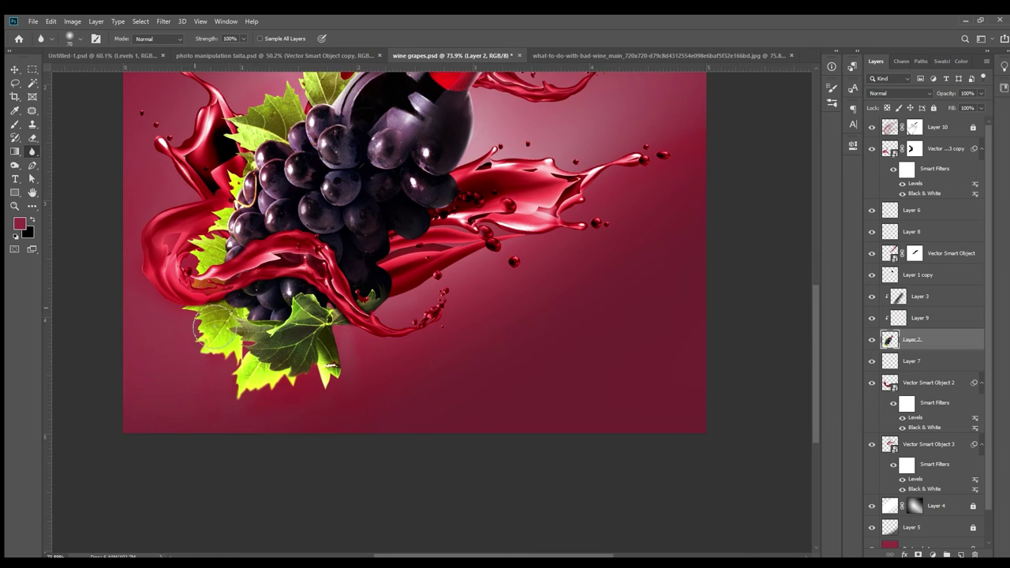
scroll(396, 346, "down", 2)
scroll(436, 238, "down", 1)
scroll(243, 370, "up", 1)
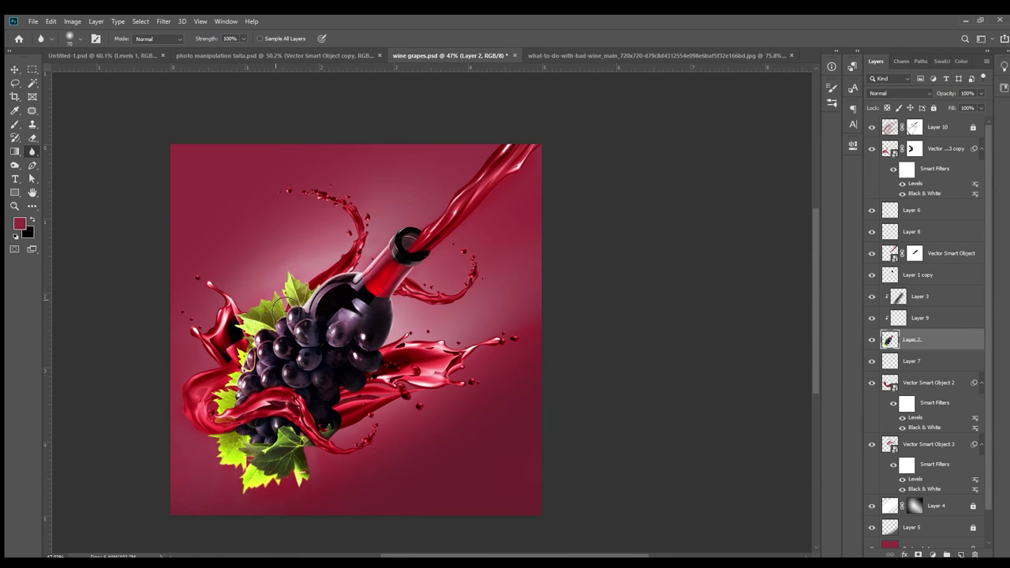
scroll(410, 418, "up", 2)
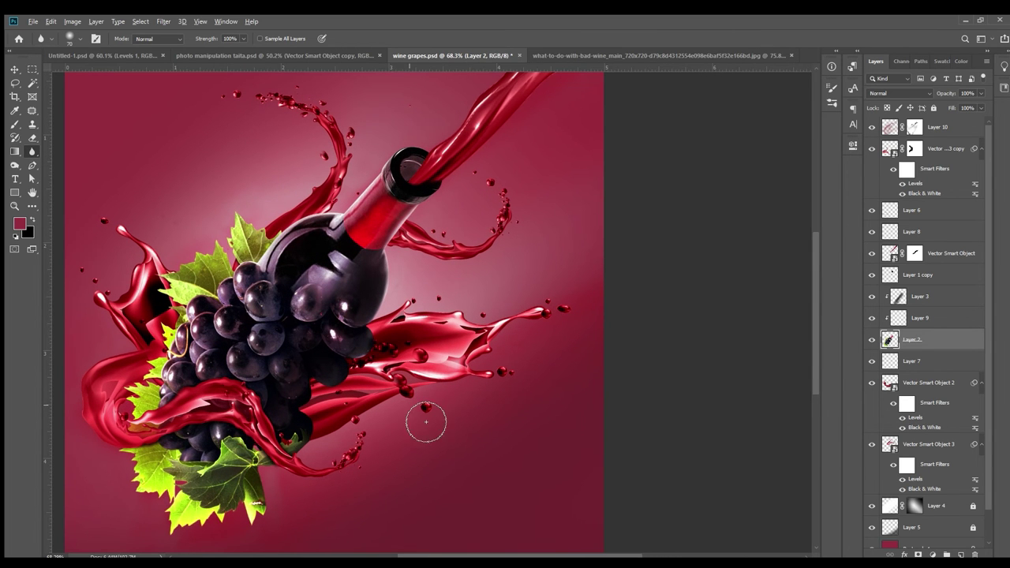
scroll(426, 422, "down", 1)
key("alt+period")
scroll(607, 254, "down", 1)
scroll(600, 249, "up", 1)
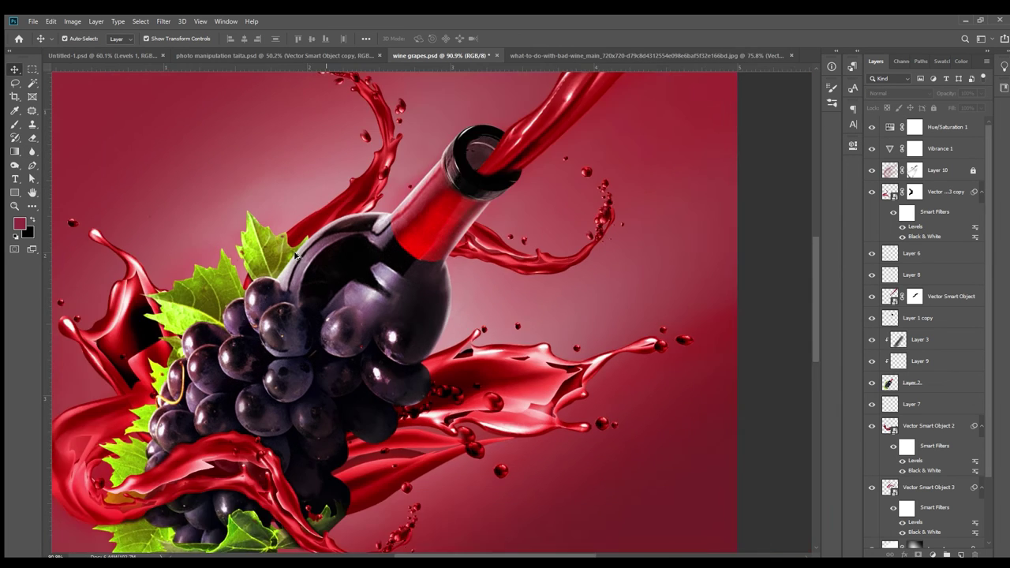
Stamp all visible layers into a merged Layer 11 above Hue/Saturation 1
left_click(953, 126)
key("ctrl+shift+alt+e")
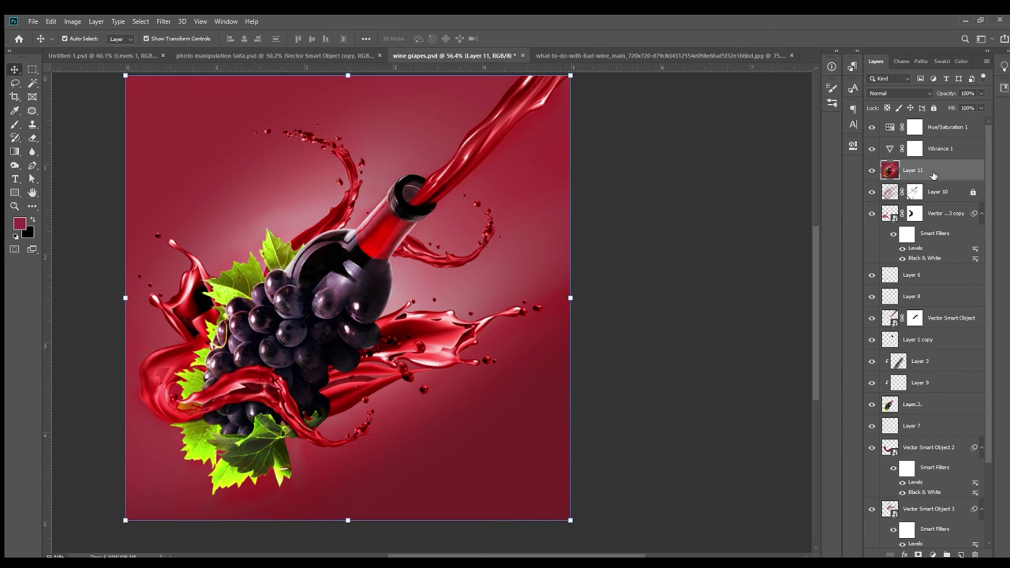
key("ctrl+shift+bracketright")
key("i")
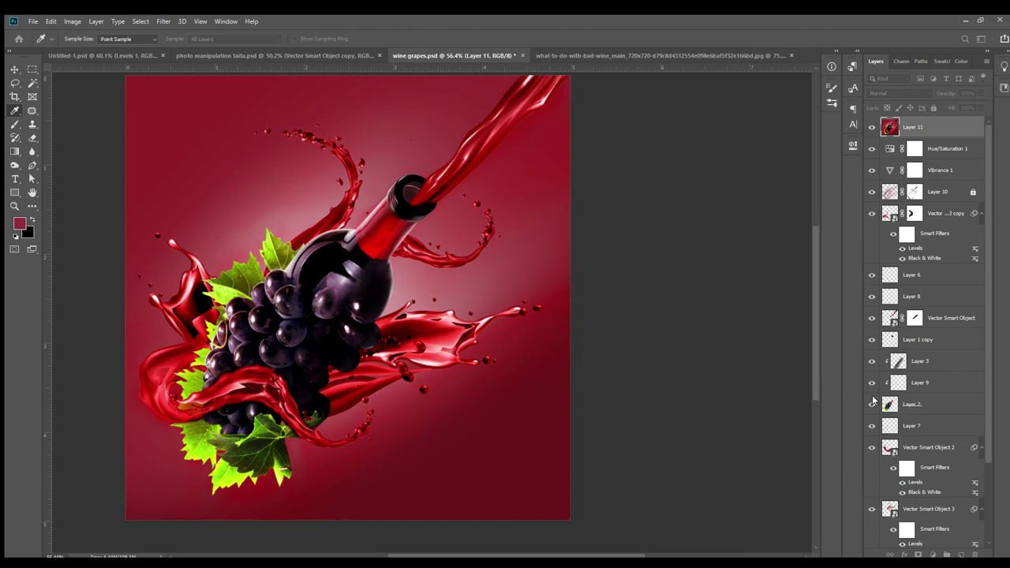
key("v")
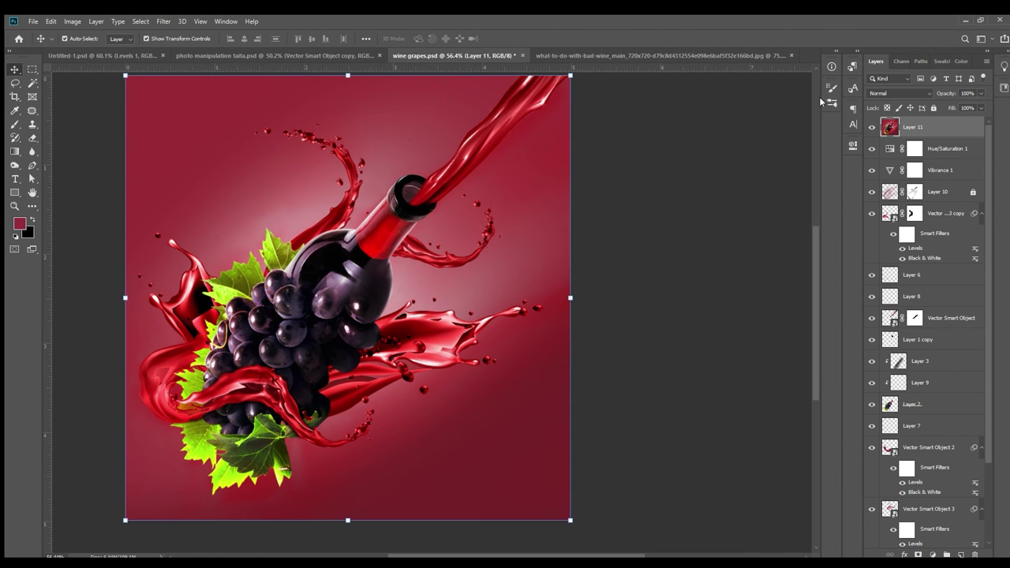
Undo and redo the merged Layer 11 to compare the composite
key("ctrl+z")
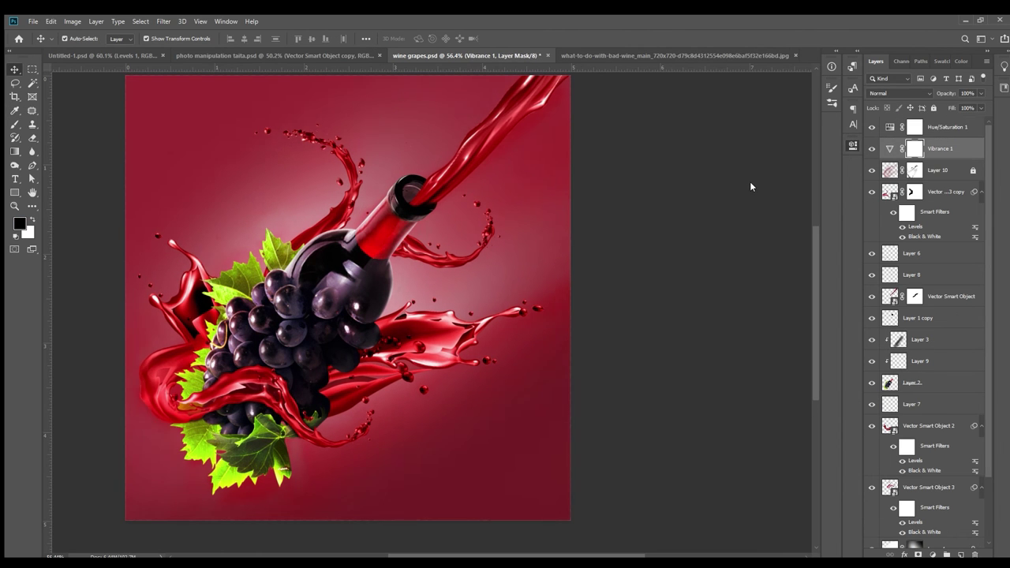
key("ctrl+shift+z")
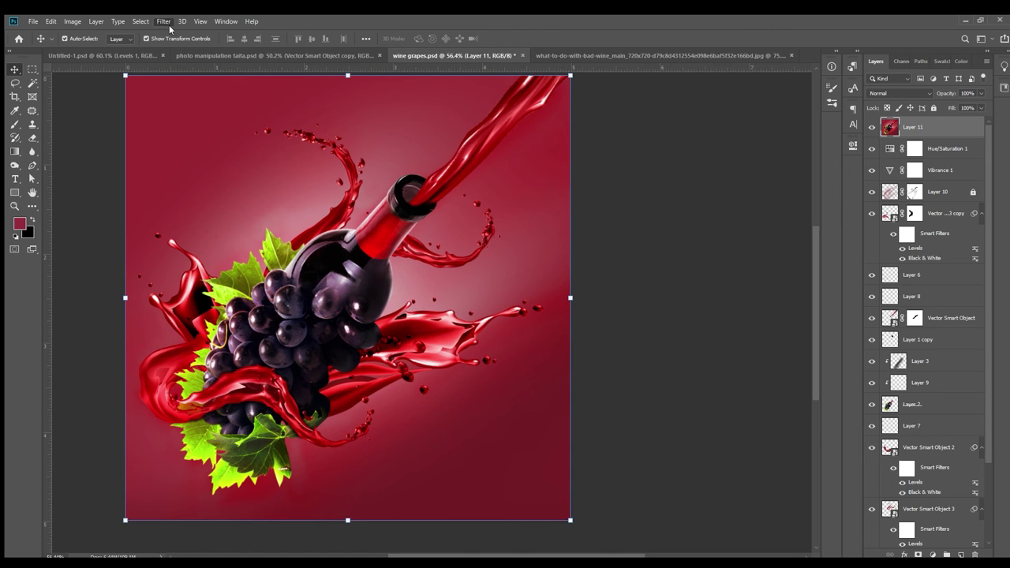
scroll(425, 326, "down", 2)
scroll(425, 327, "up", 4)
scroll(425, 326, "down", 3)
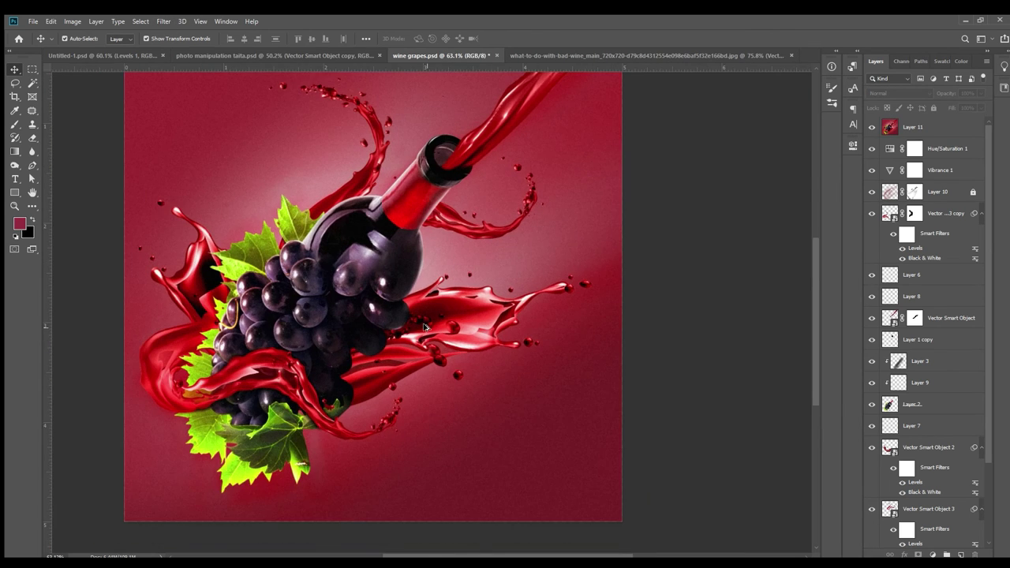
scroll(513, 318, "up", 1)
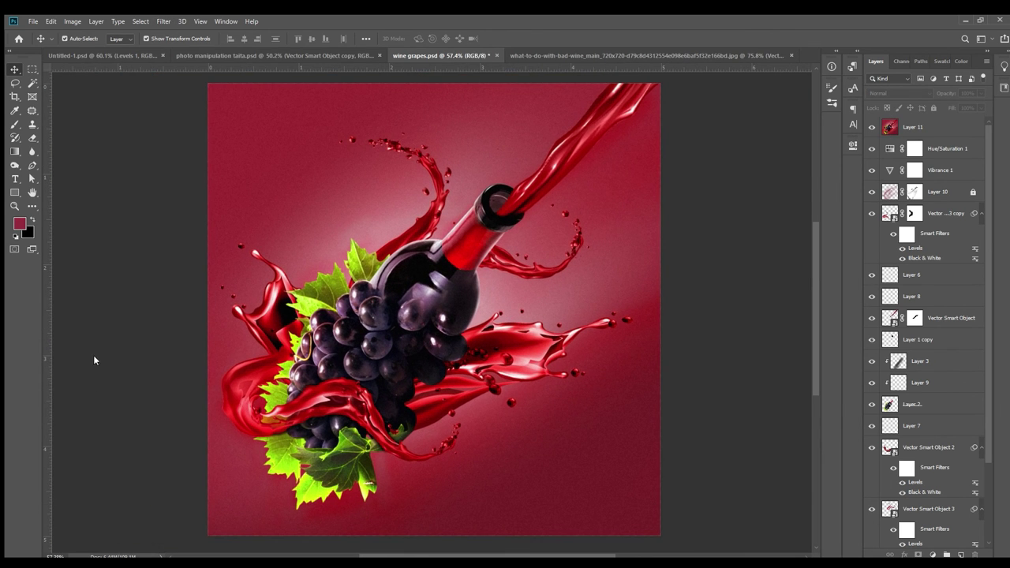